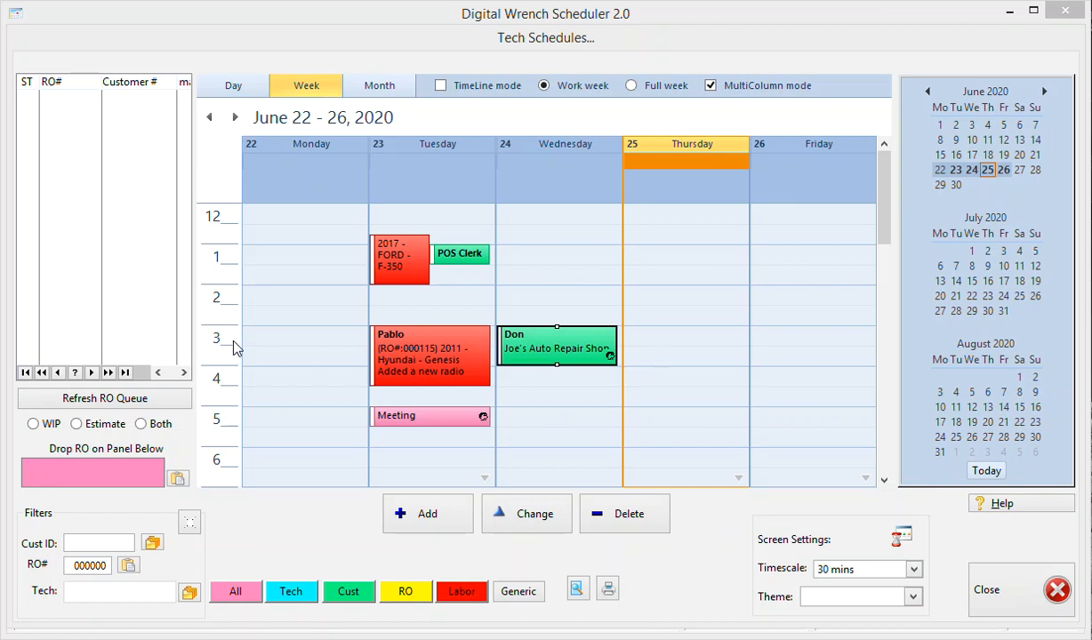
Create an event with the subject "Meeting" on Thursday, June 25, from 3:00 to 3:30 AM.
{"action": "left_click", "coordinate": [662, 339]}
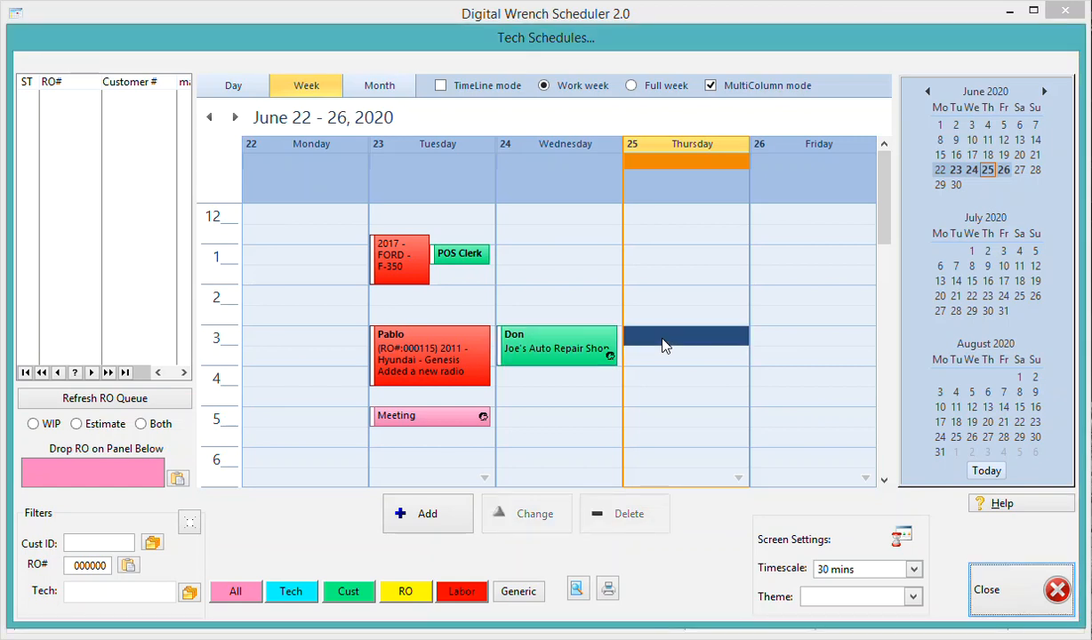
{"action": "double_click", "coordinate": [662, 338]}
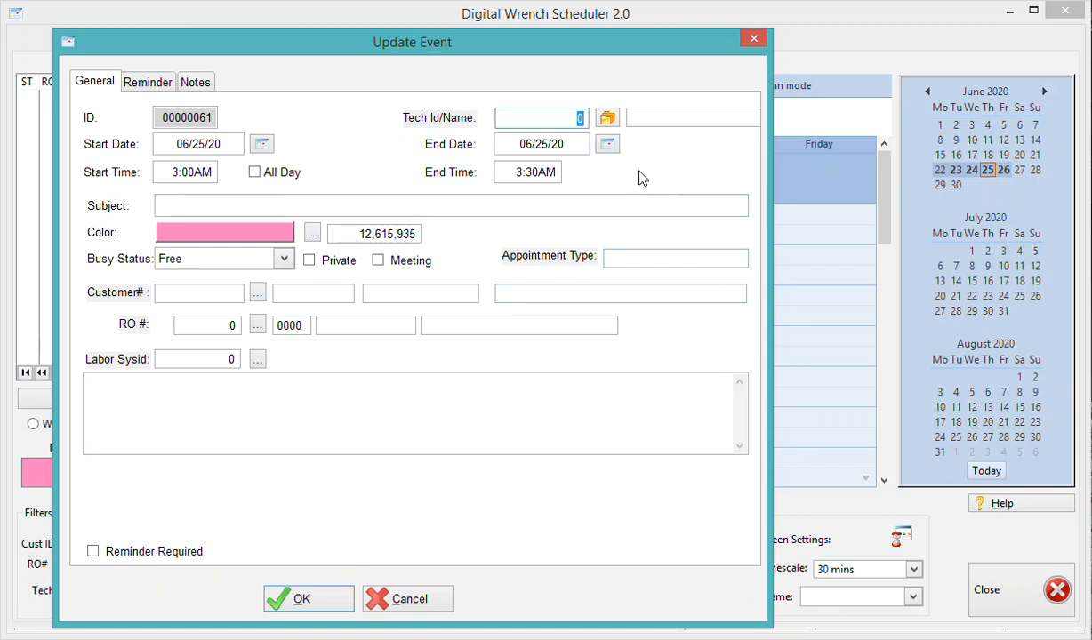
{"action": "left_click", "coordinate": [218, 208]}
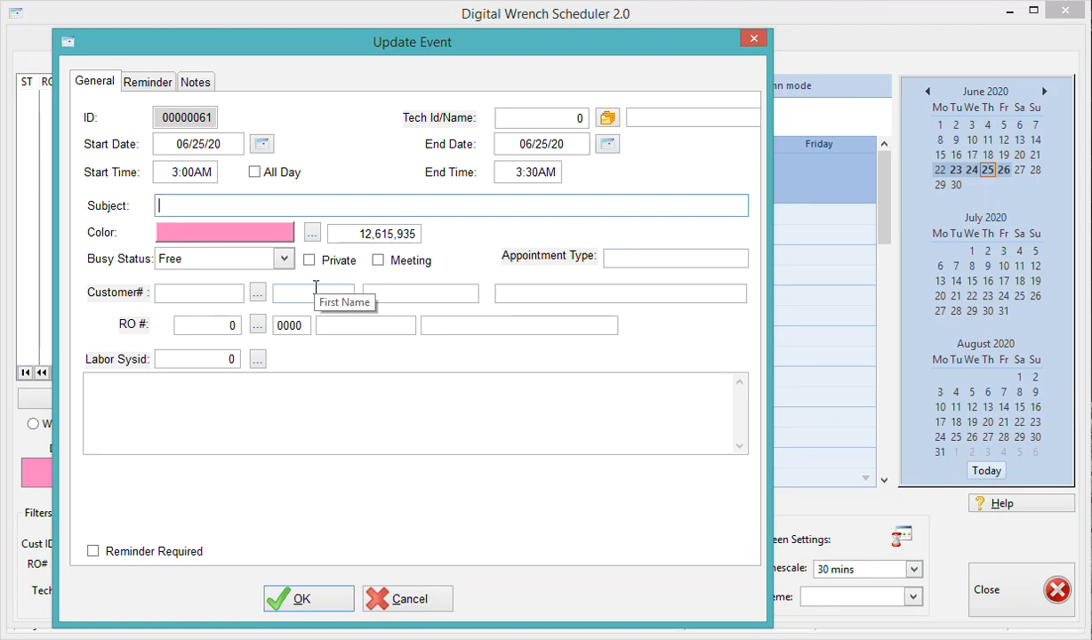
{"action": "type", "text": "Meeting"}
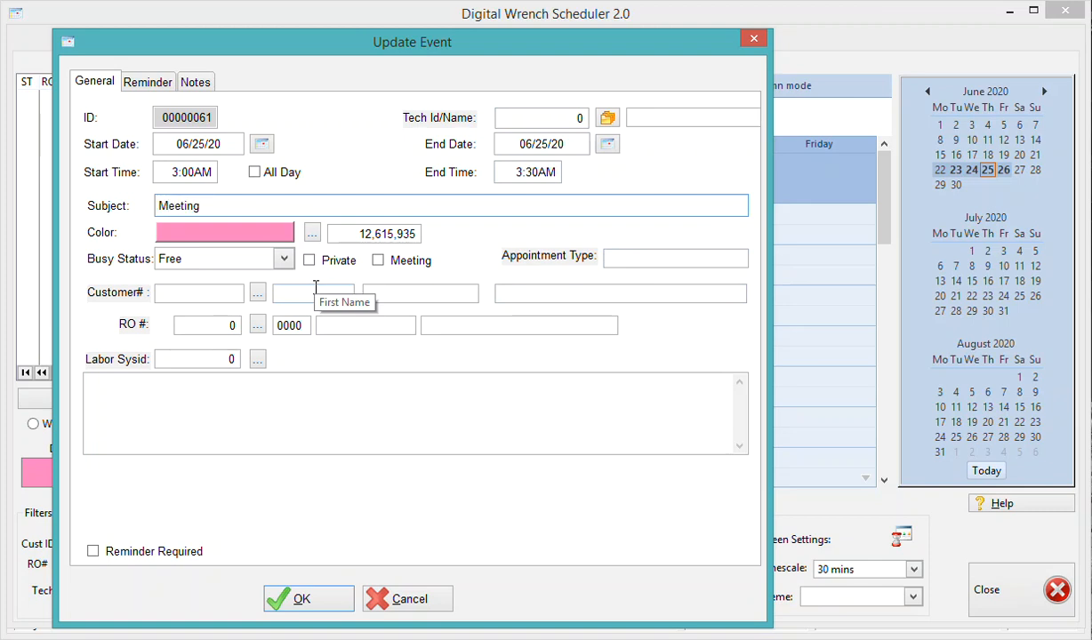
{"action": "left_click", "coordinate": [302, 600]}
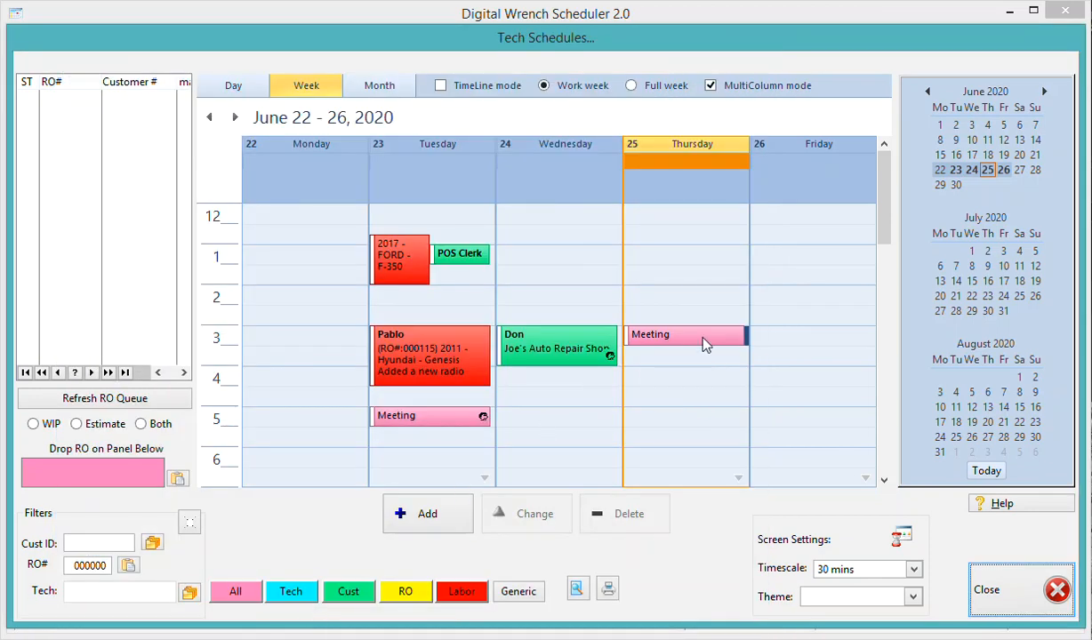
Reschedule Thursday's Meeting to 3:30–5:00 AM and assign it to the third technician in the lookup list.
{"action": "left_click_drag", "start_coordinate": [675, 344], "coordinate": [673, 376]}
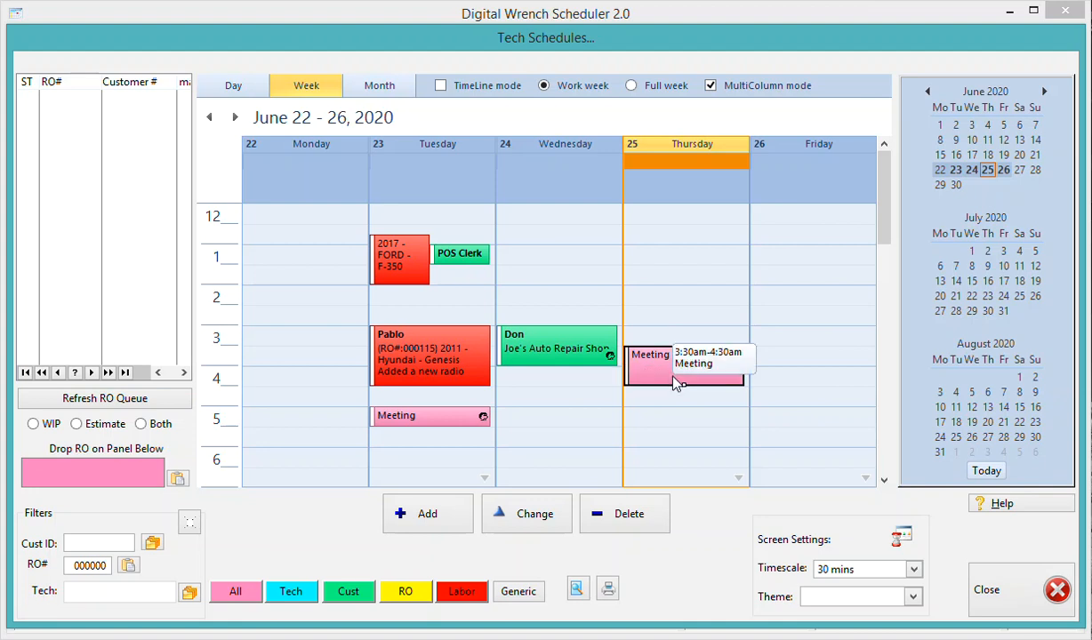
{"action": "left_click_drag", "start_coordinate": [682, 384], "coordinate": [685, 402]}
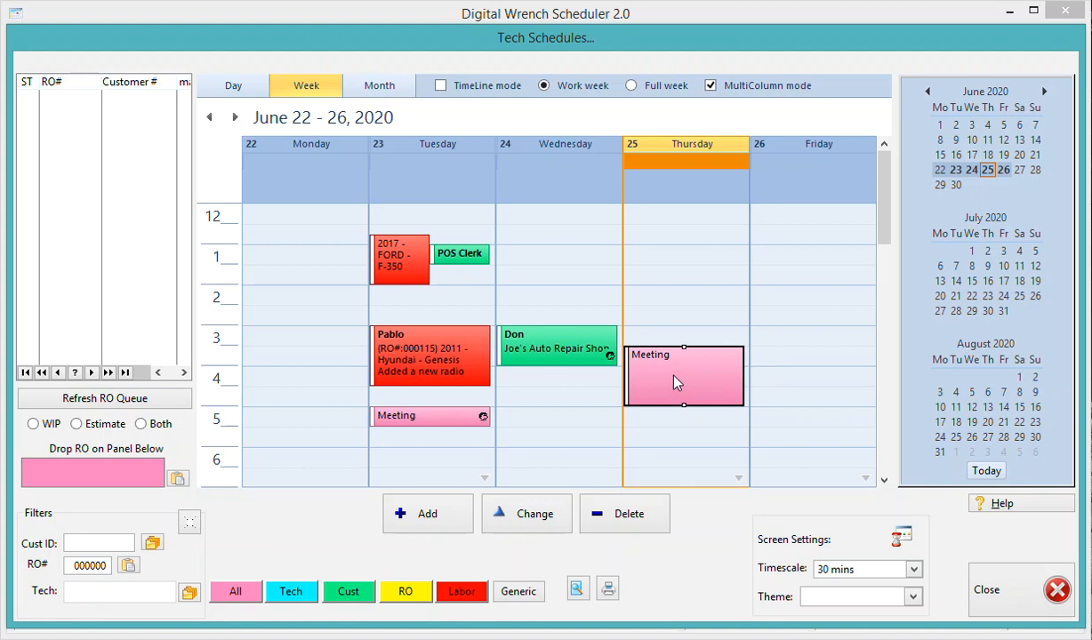
{"action": "double_click", "coordinate": [673, 378]}
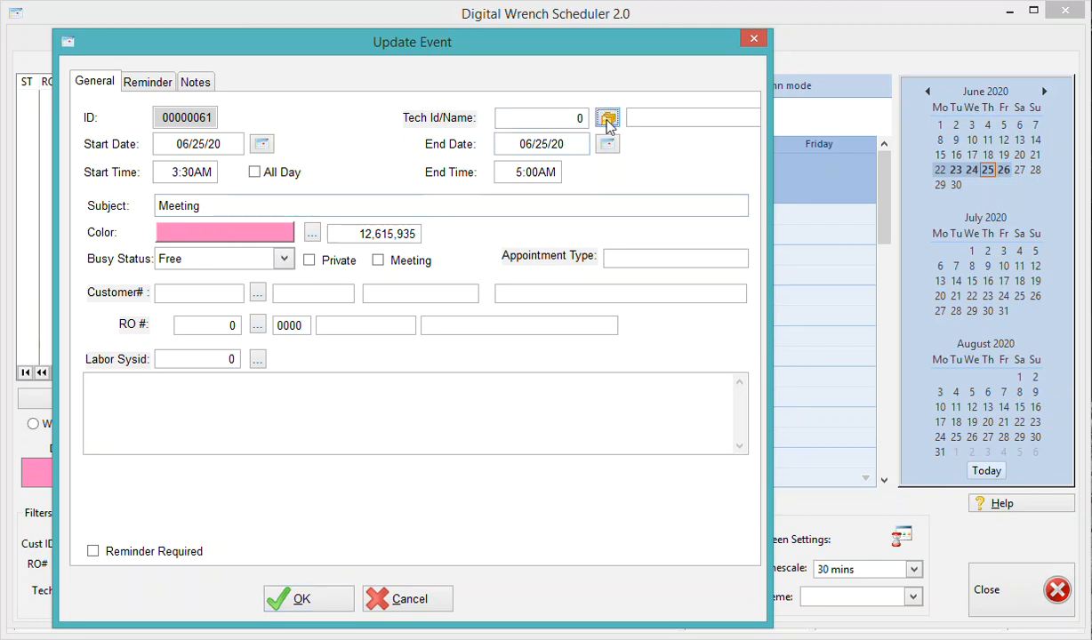
{"action": "left_click", "coordinate": [607, 120]}
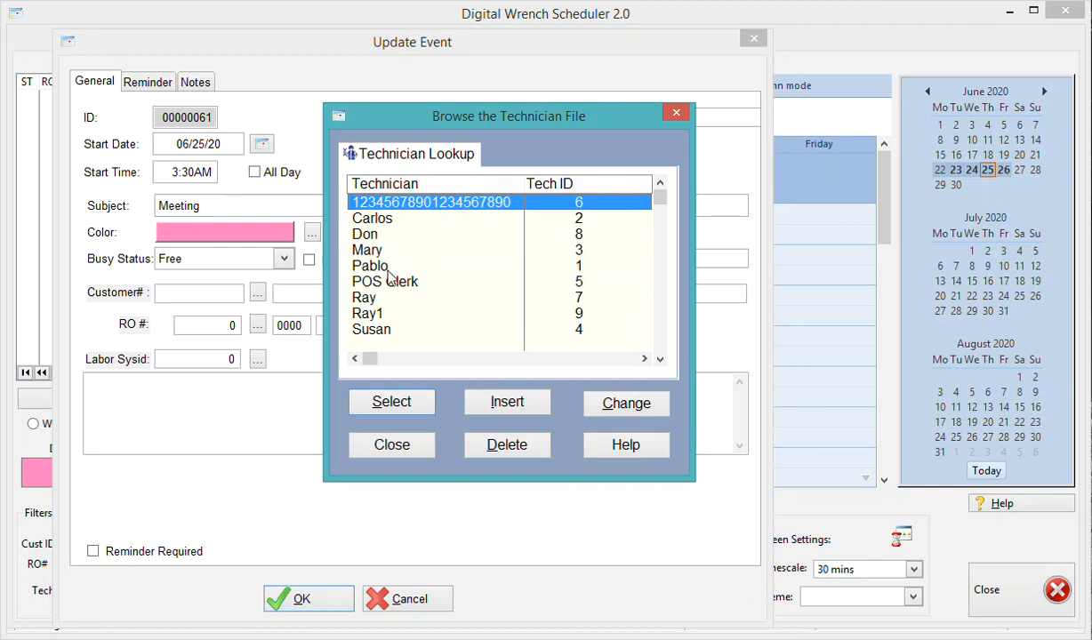
{"action": "double_click", "coordinate": [378, 234]}
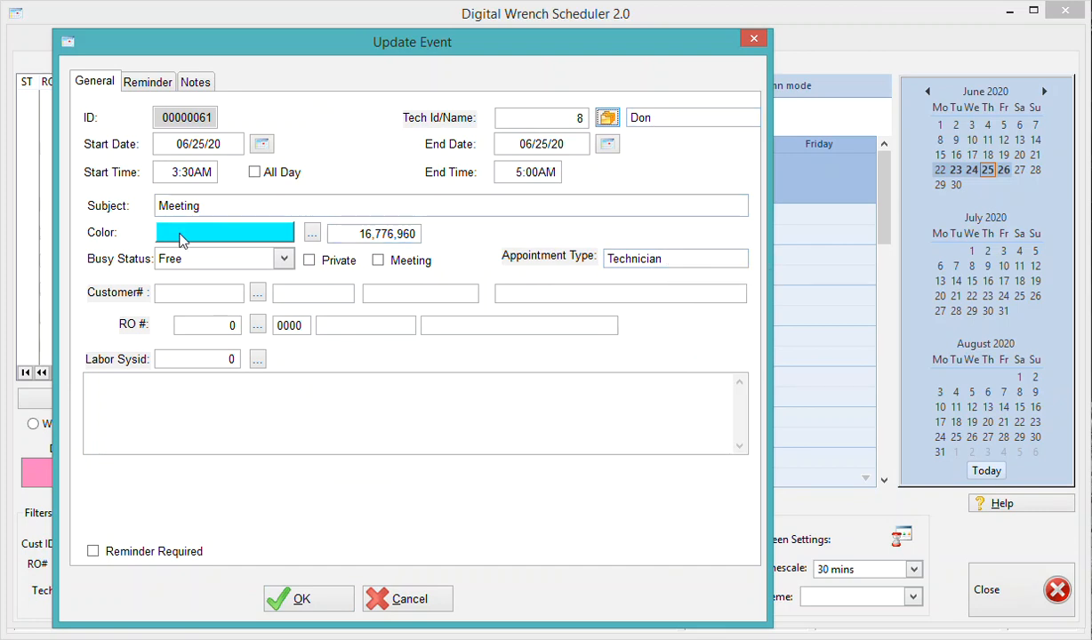
{"action": "left_click", "coordinate": [301, 600]}
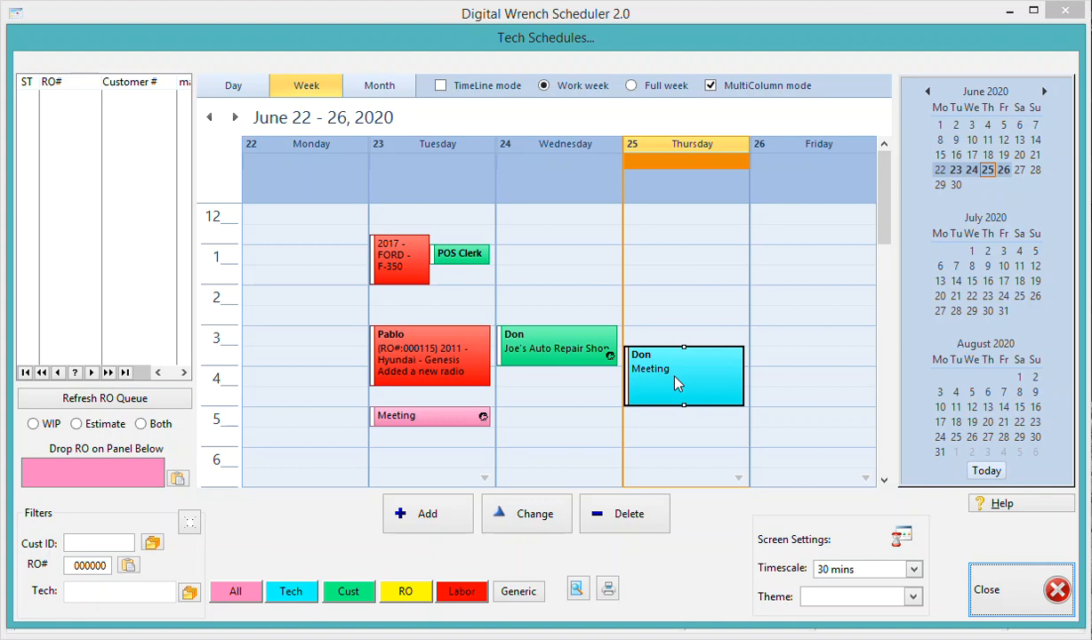
Move Thursday's Meeting to 3:00–4:30 AM and link it to the customer record of VMT Software.
{"action": "left_click_drag", "start_coordinate": [674, 376], "coordinate": [680, 358]}
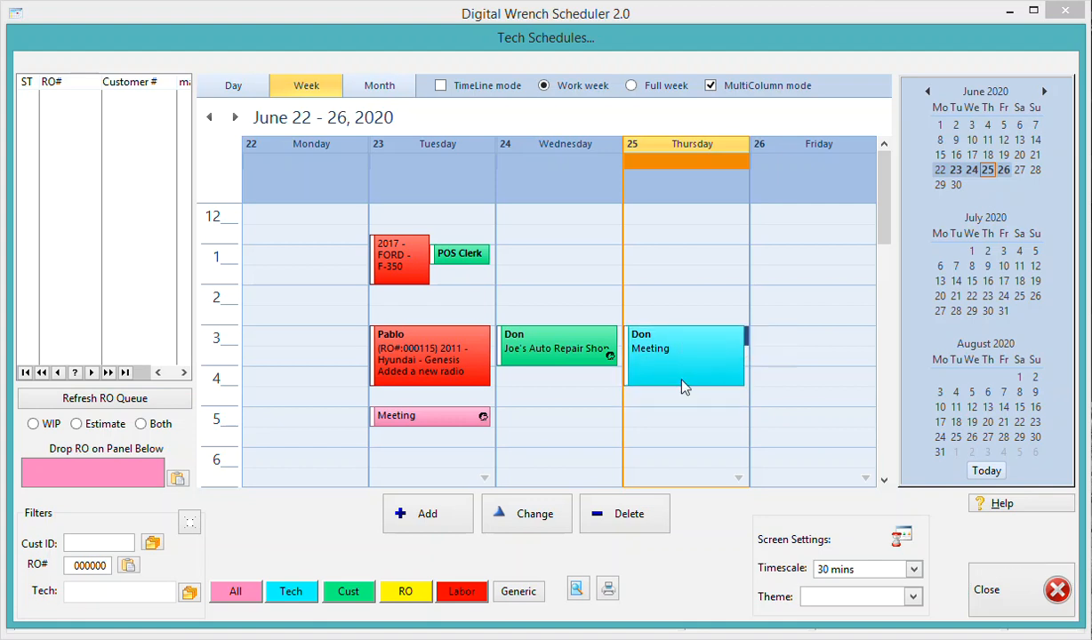
{"action": "double_click", "coordinate": [684, 361]}
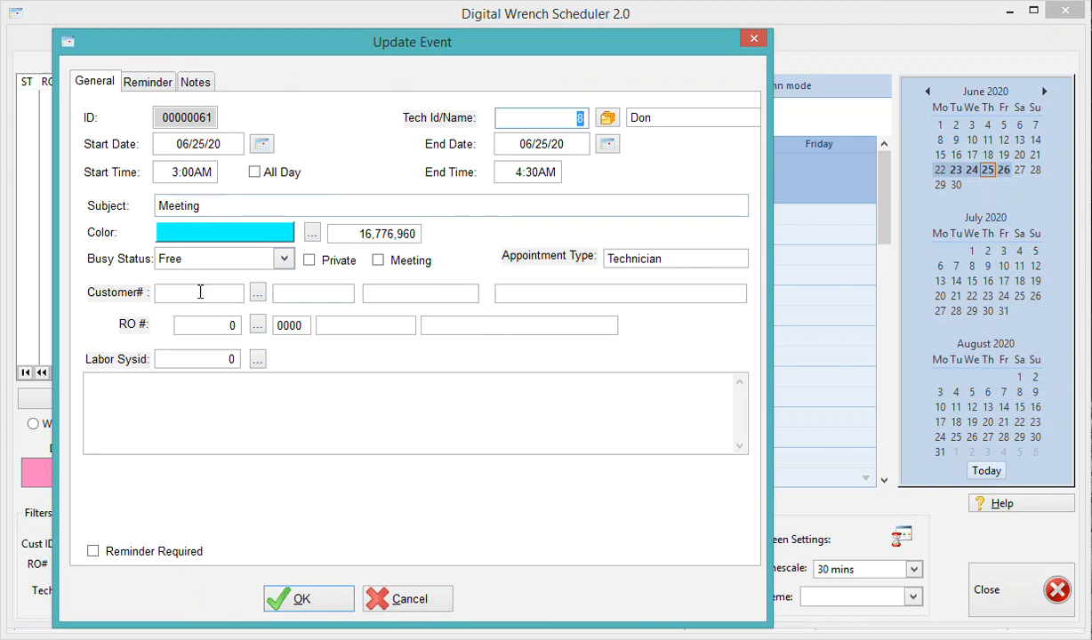
{"action": "left_click", "coordinate": [259, 297]}
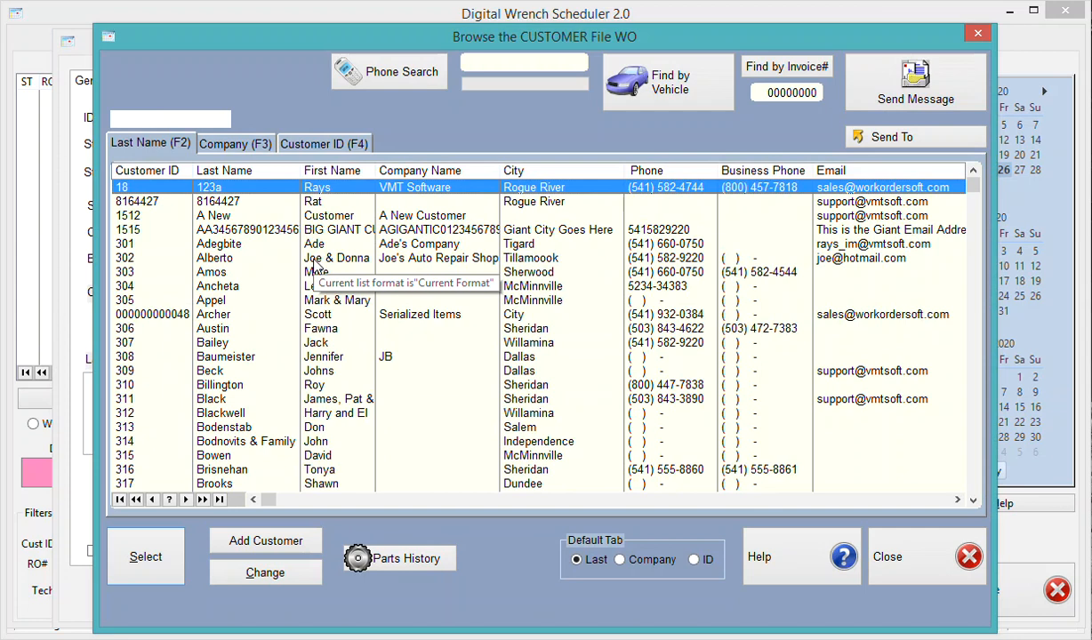
{"action": "double_click", "coordinate": [330, 191]}
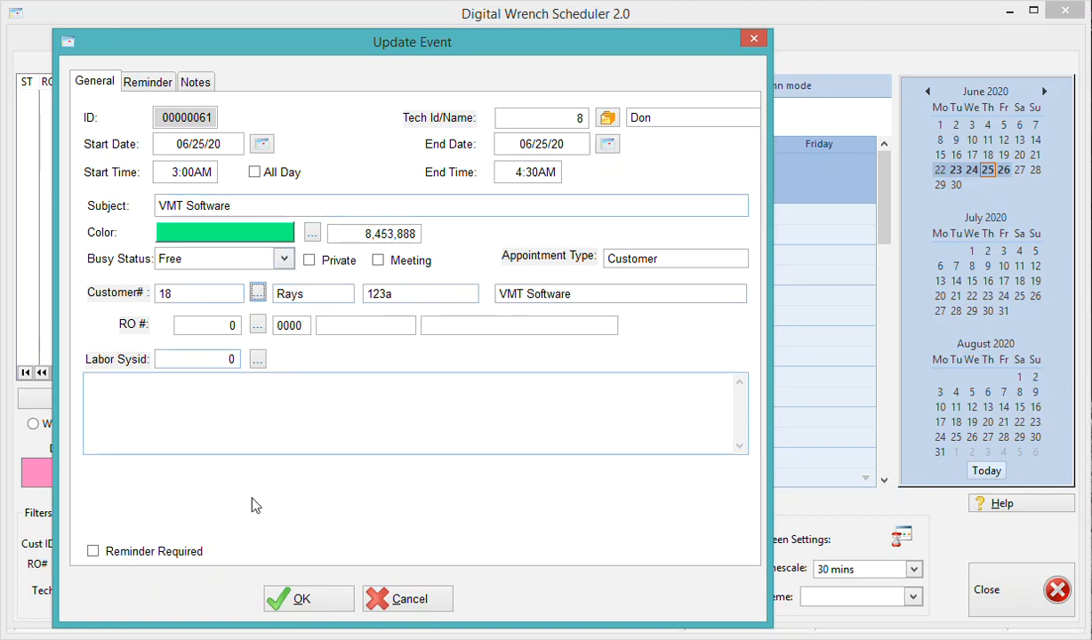
{"action": "left_click", "coordinate": [299, 596]}
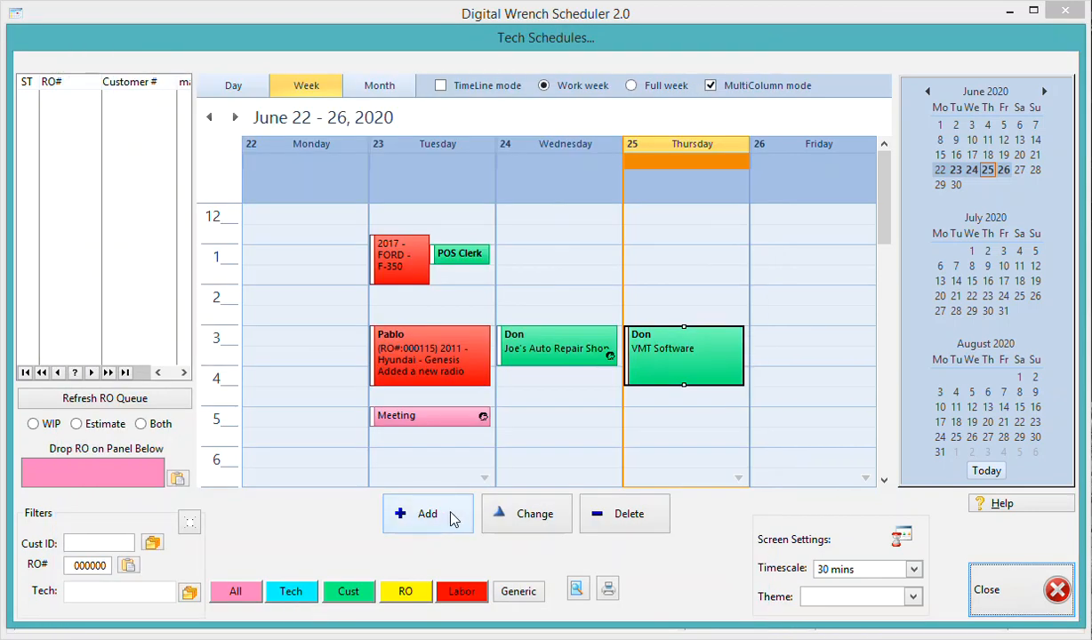
Link the Thursday VMT Software appointment to the customer's work-in-progress repair order for the 2003 Nissan 350Z.
{"action": "double_click", "coordinate": [687, 370]}
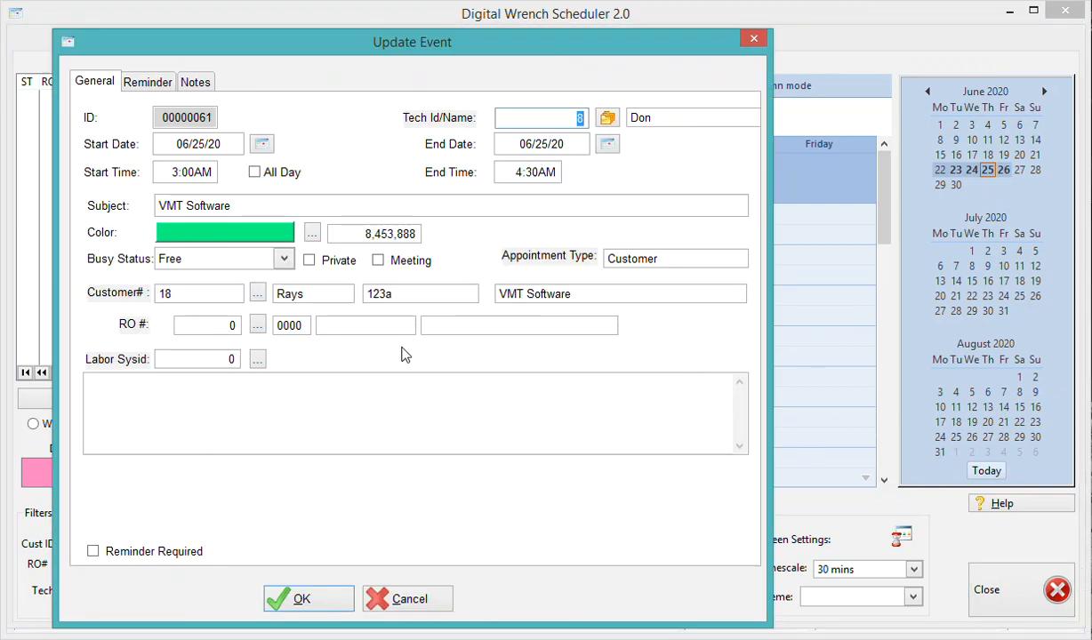
{"action": "left_click", "coordinate": [257, 326]}
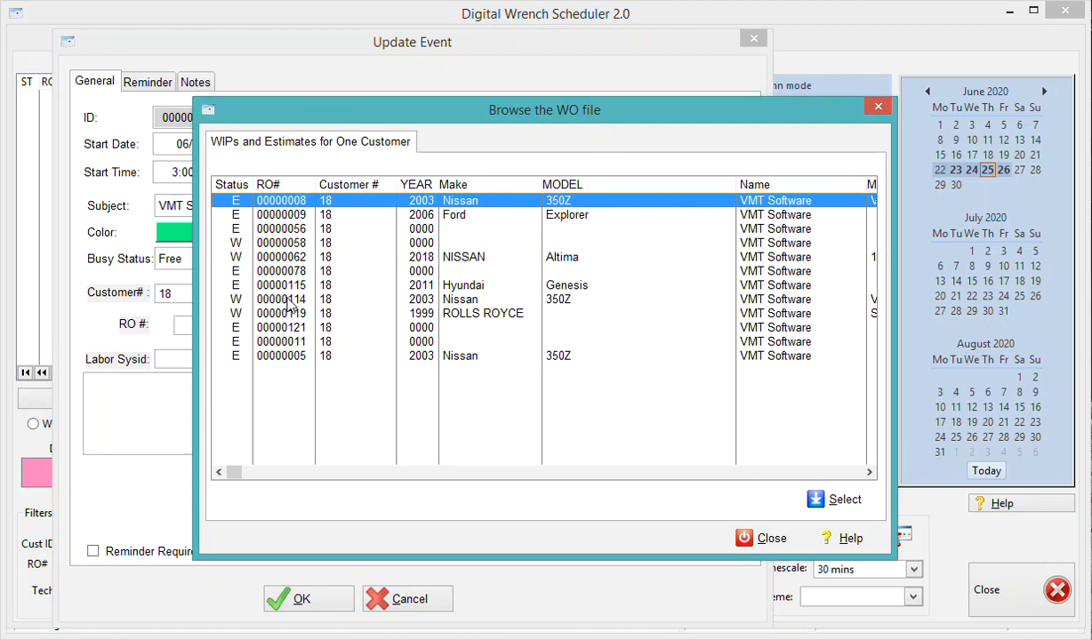
{"action": "double_click", "coordinate": [470, 303]}
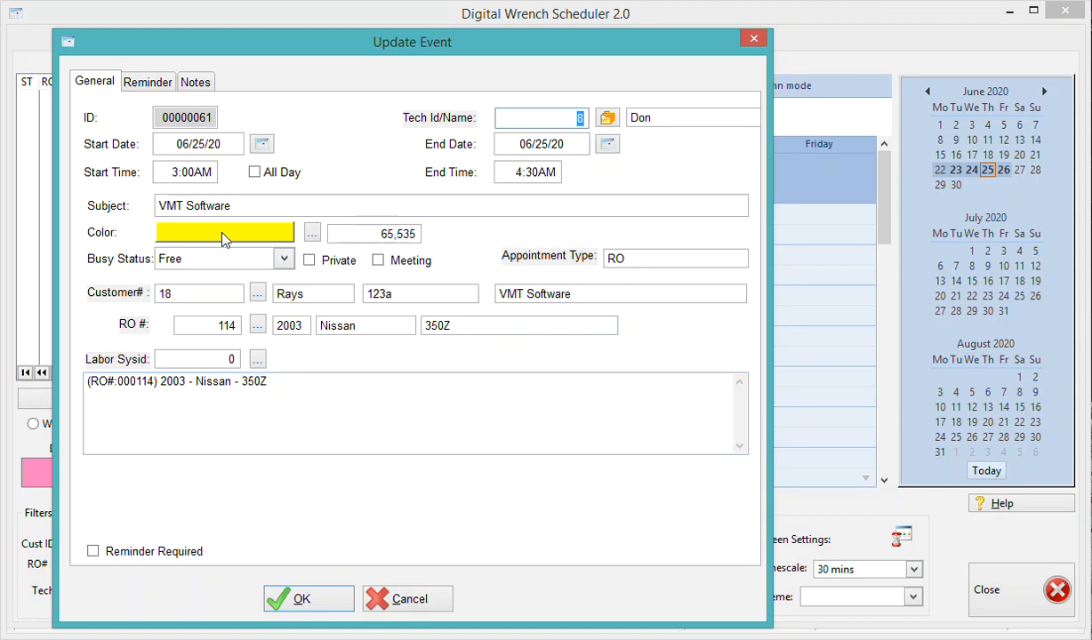
{"action": "left_click", "coordinate": [301, 601]}
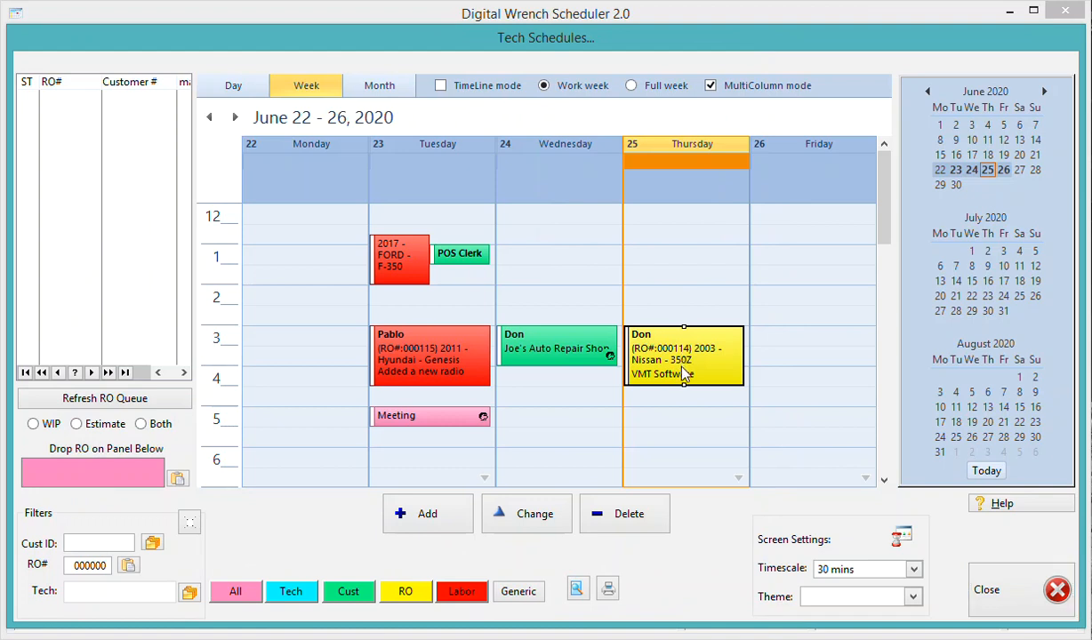
Move the Nissan 350Z appointment to 3:30–5:00 AM and attach the labor item "Added a new radio".
{"action": "left_click_drag", "start_coordinate": [683, 372], "coordinate": [686, 378]}
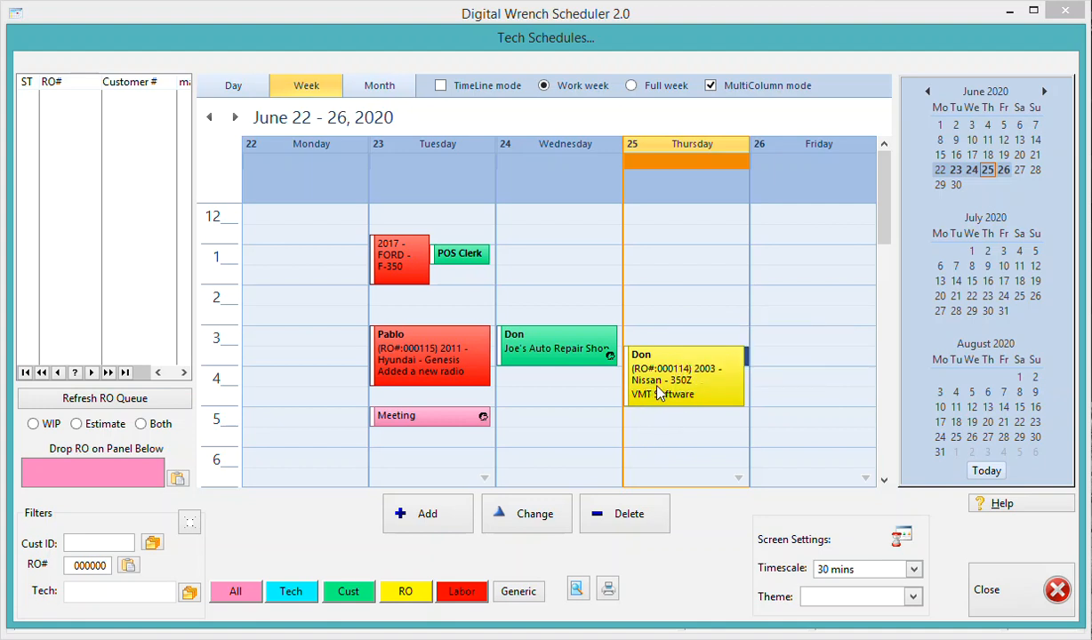
{"action": "double_click", "coordinate": [658, 392]}
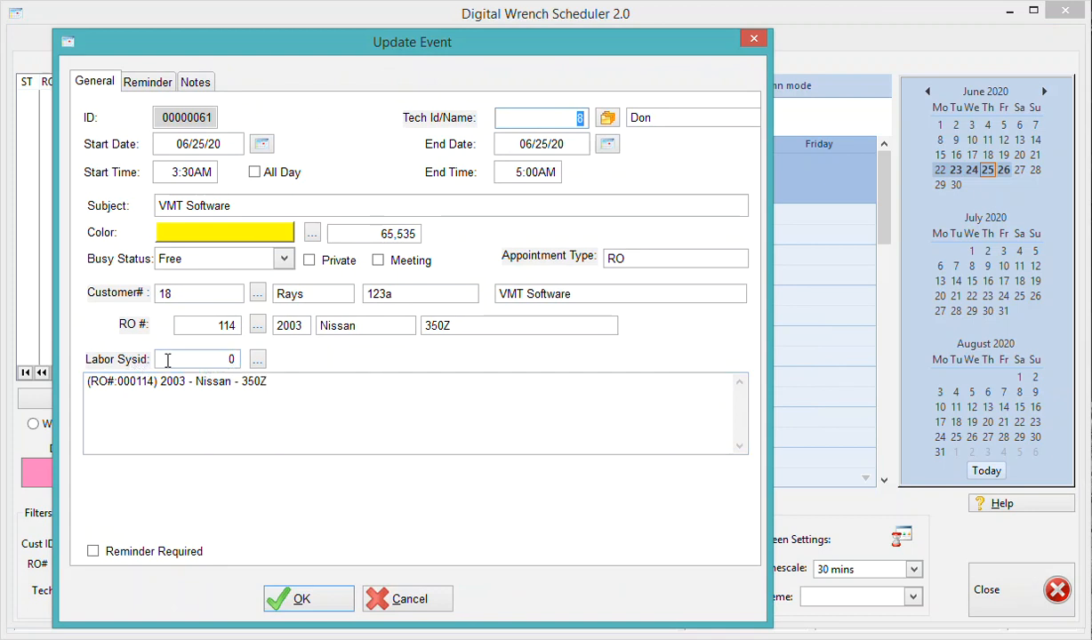
{"action": "left_click", "coordinate": [257, 361]}
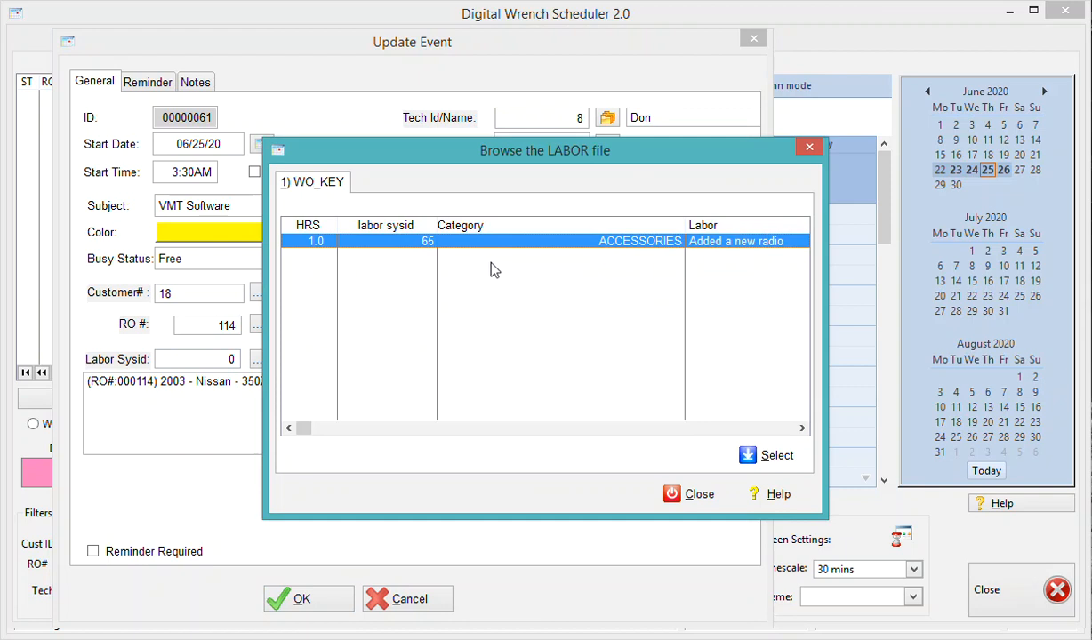
{"action": "double_click", "coordinate": [727, 250]}
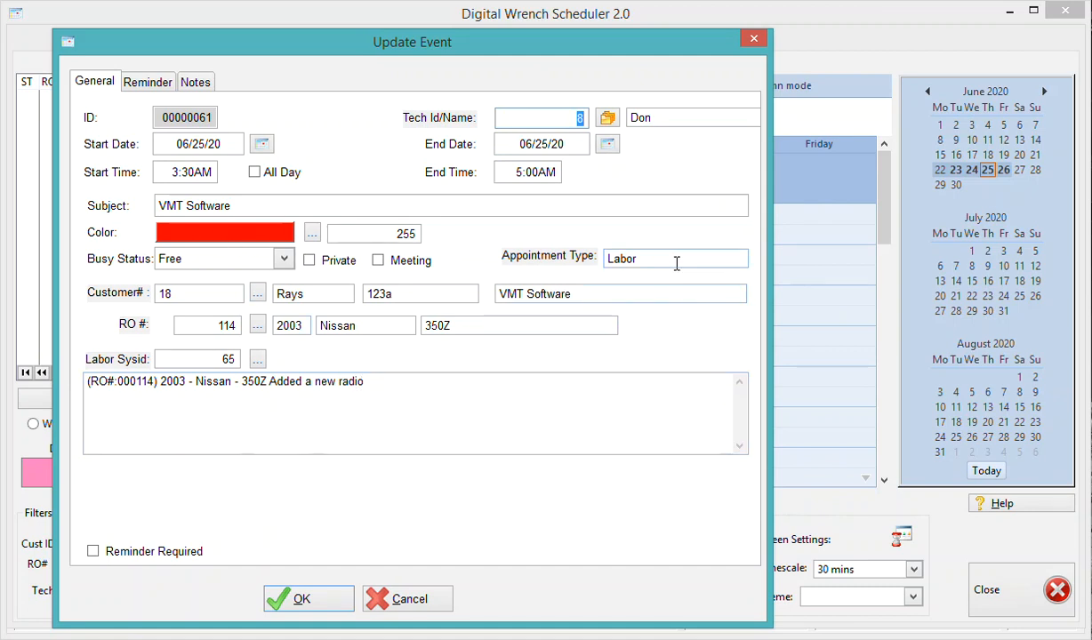
{"action": "left_click", "coordinate": [302, 602]}
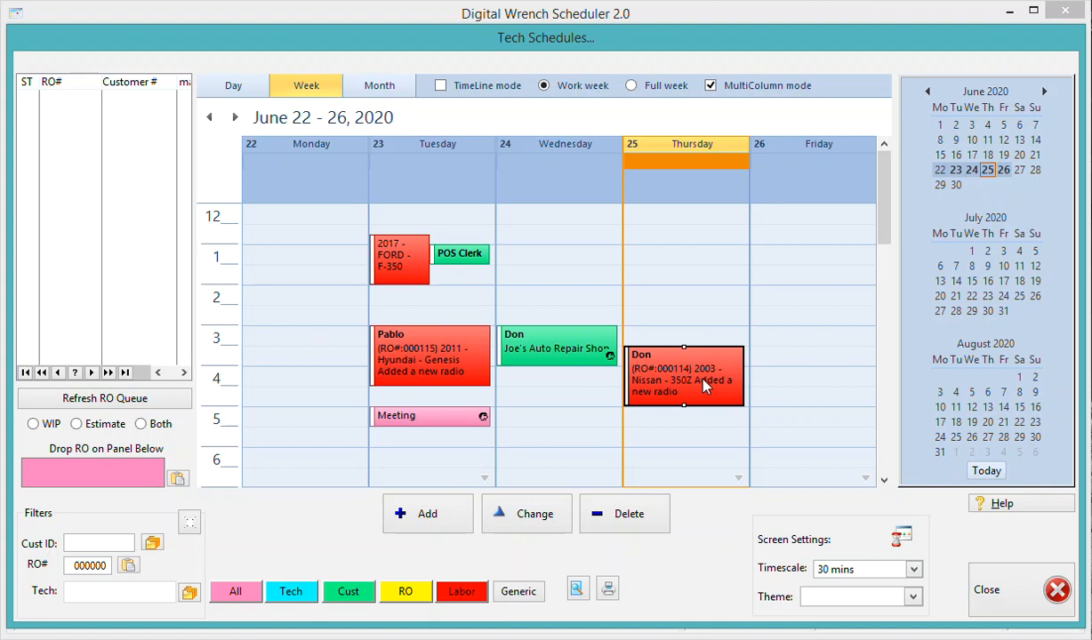
Move the Nissan 350Z labor appointment from Thursday to Friday at 1:00 AM.
{"action": "left_click_drag", "start_coordinate": [750, 379], "coordinate": [784, 279]}
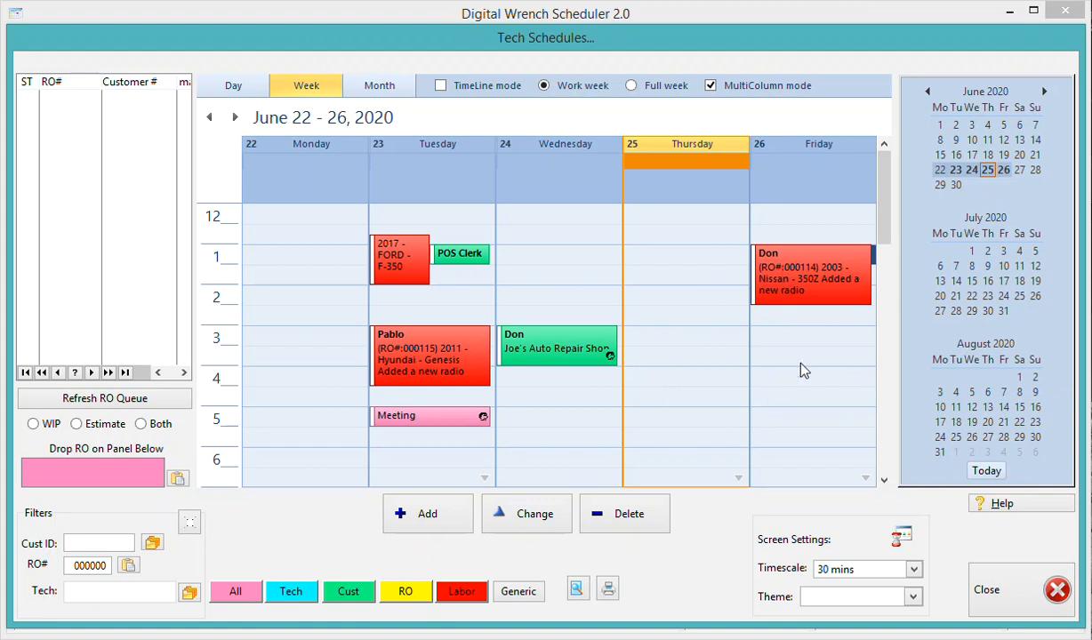
{"action": "left_click", "coordinate": [475, 592]}
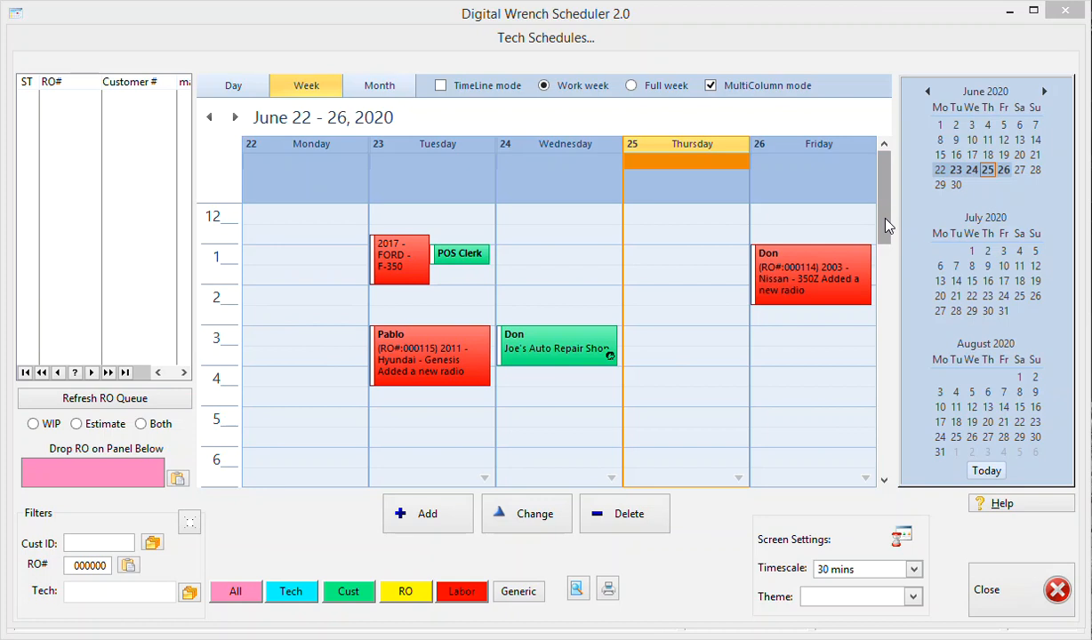
Look through the hours of the week and limit the schedule to working hours starting at 8 AM.
{"action": "left_click_drag", "start_coordinate": [886, 226], "coordinate": [883, 257]}
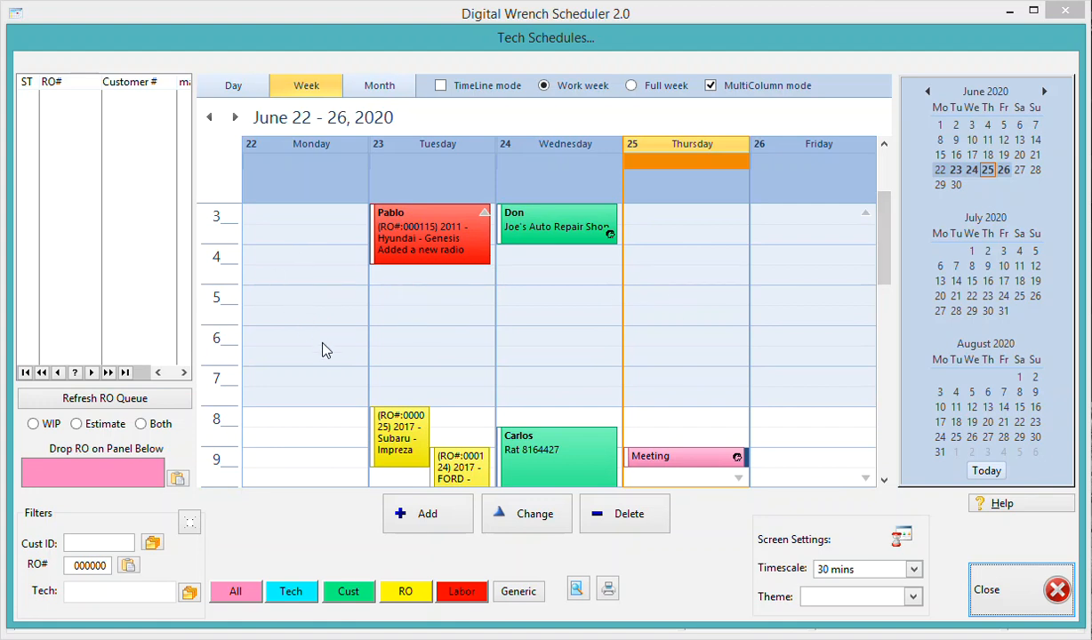
{"action": "left_click_drag", "start_coordinate": [885, 273], "coordinate": [890, 360]}
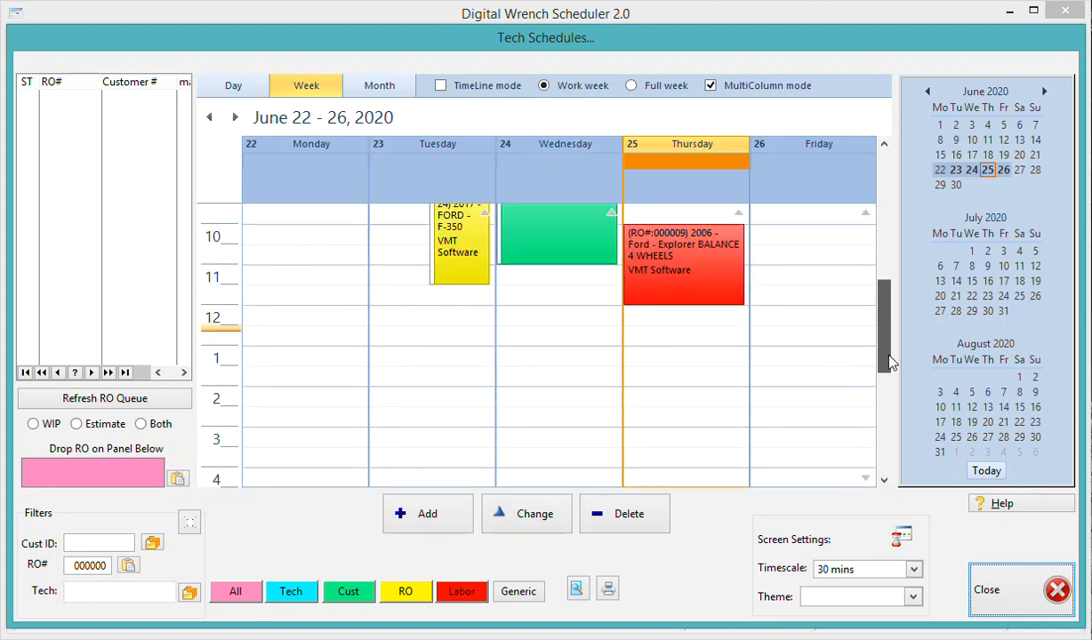
{"action": "left_click", "coordinate": [902, 538]}
{"action": "left_click_drag", "start_coordinate": [889, 385], "coordinate": [885, 230]}
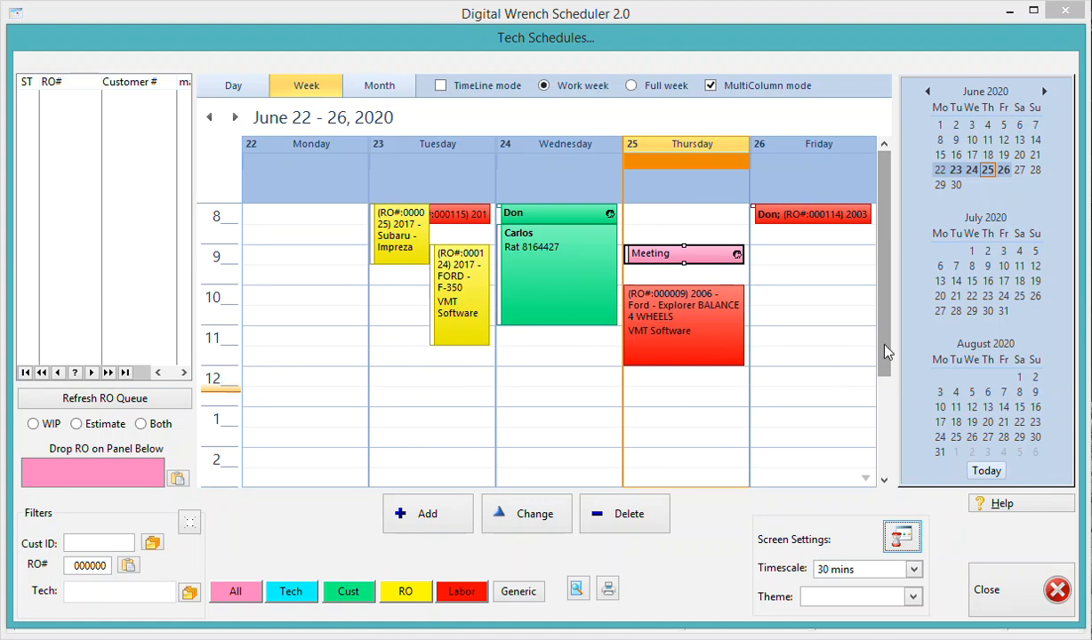
Switch the schedule's timescale to 1 hour, and return it to 30 mins.
{"action": "left_click", "coordinate": [914, 574]}
{"action": "left_click", "coordinate": [814, 592]}
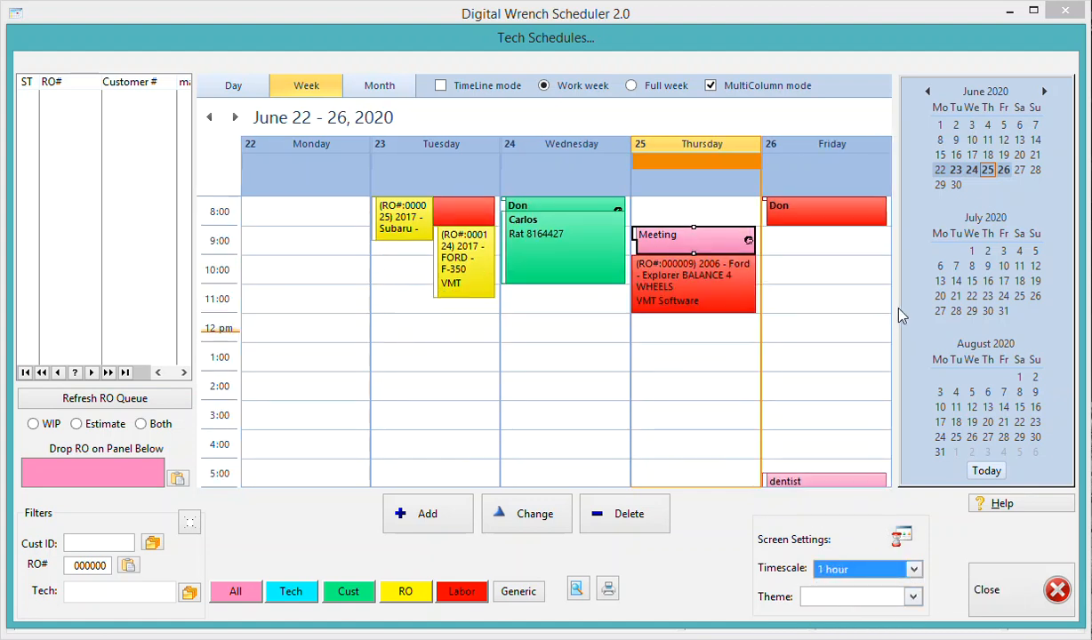
{"action": "left_click", "coordinate": [913, 573]}
{"action": "left_click", "coordinate": [855, 586]}
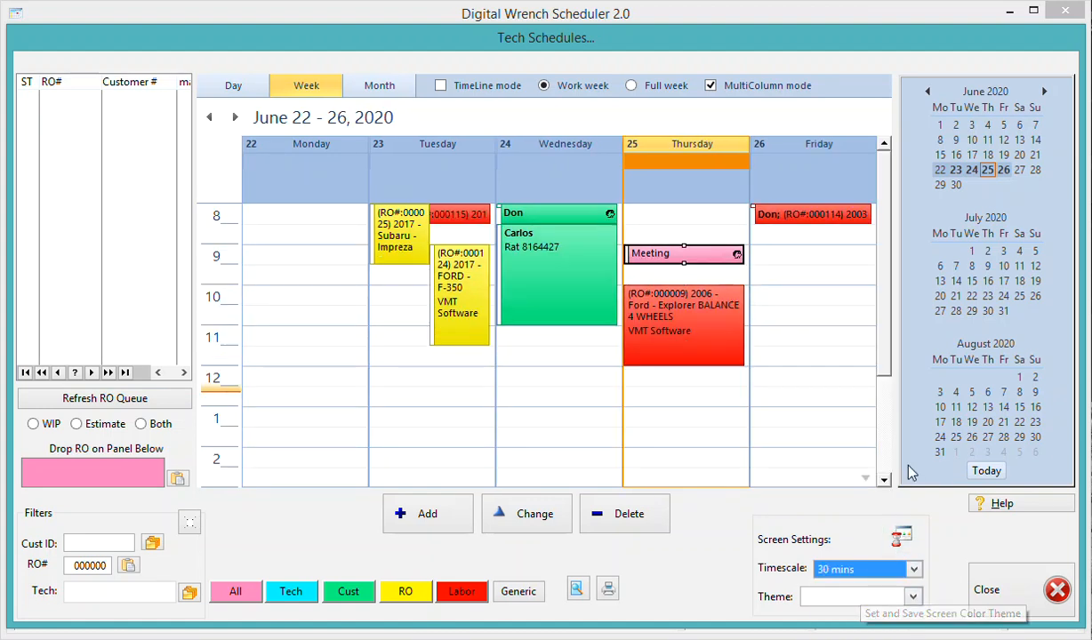
Review the working hours of the week and filter the schedule to technician appointments.
{"action": "left_click_drag", "start_coordinate": [888, 336], "coordinate": [886, 411]}
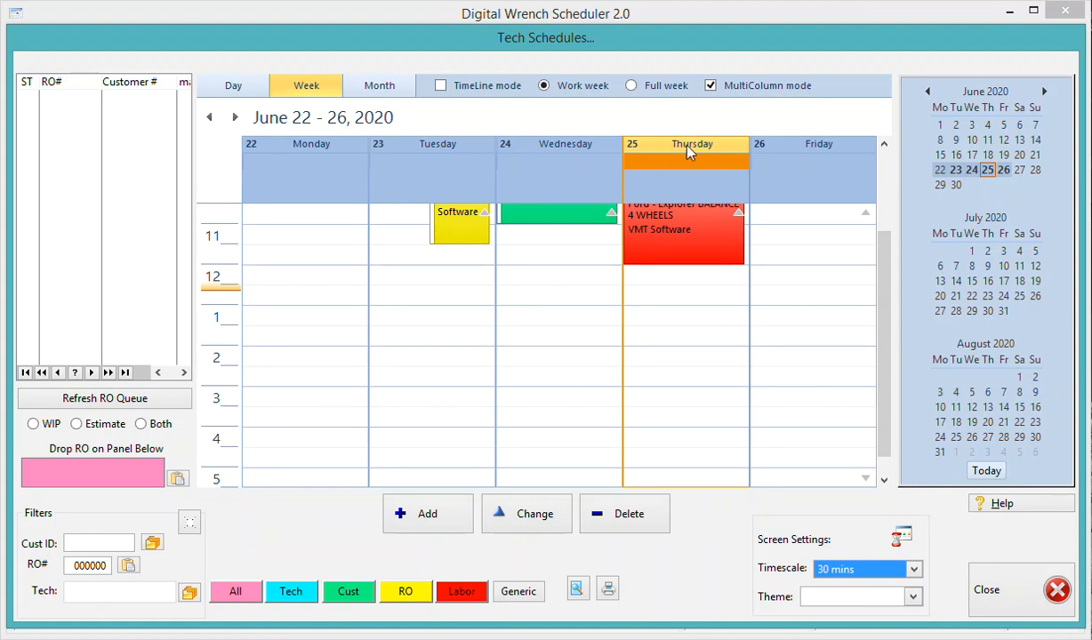
{"action": "left_click_drag", "start_coordinate": [887, 336], "coordinate": [879, 239]}
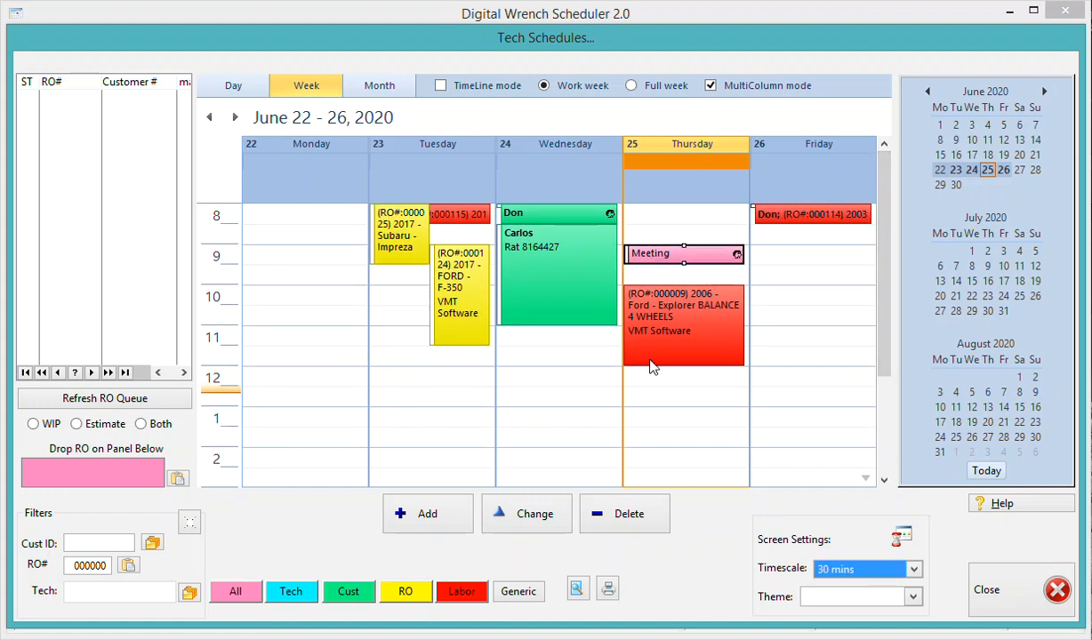
{"action": "left_click", "coordinate": [293, 592]}
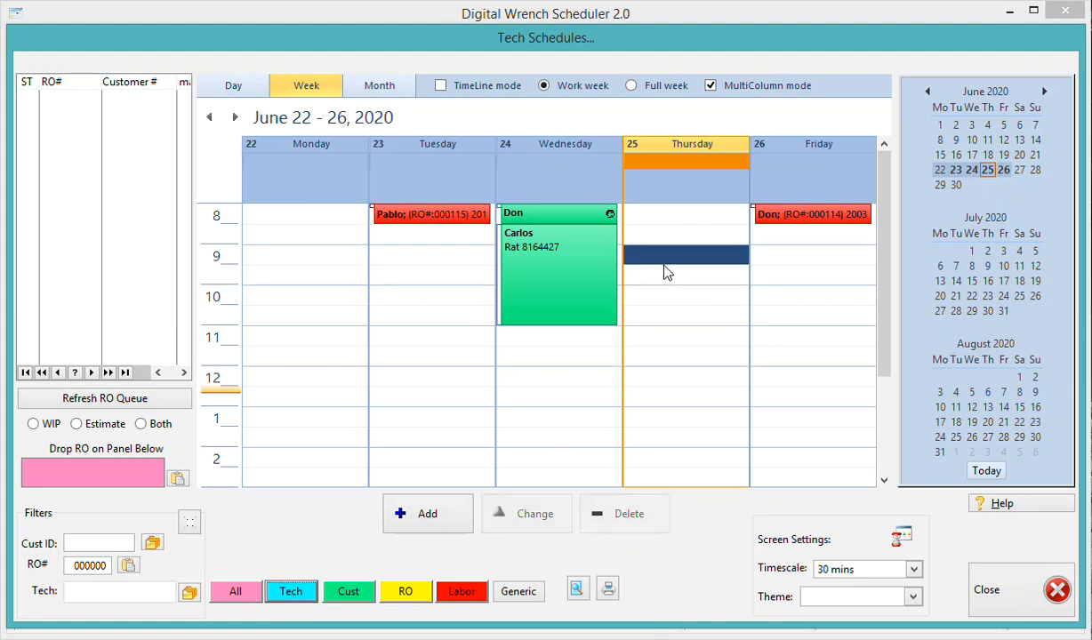
Filter the schedule in turn to customer, repair order, labor and generic appointments to compare the appointment types.
{"action": "left_click", "coordinate": [351, 592]}
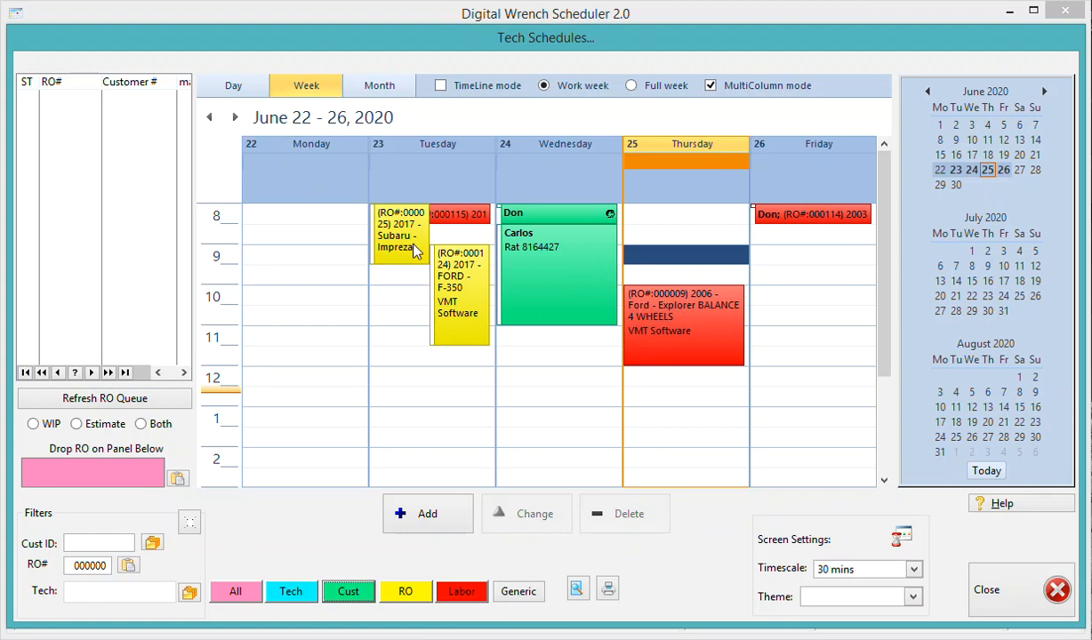
{"action": "left_click", "coordinate": [401, 593]}
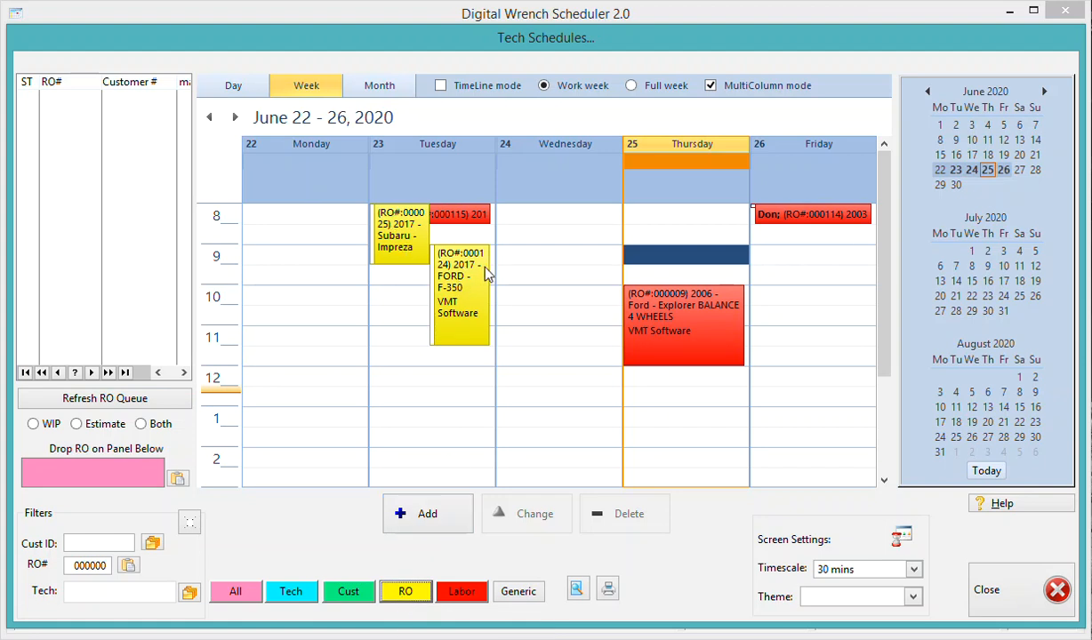
{"action": "left_click", "coordinate": [460, 596]}
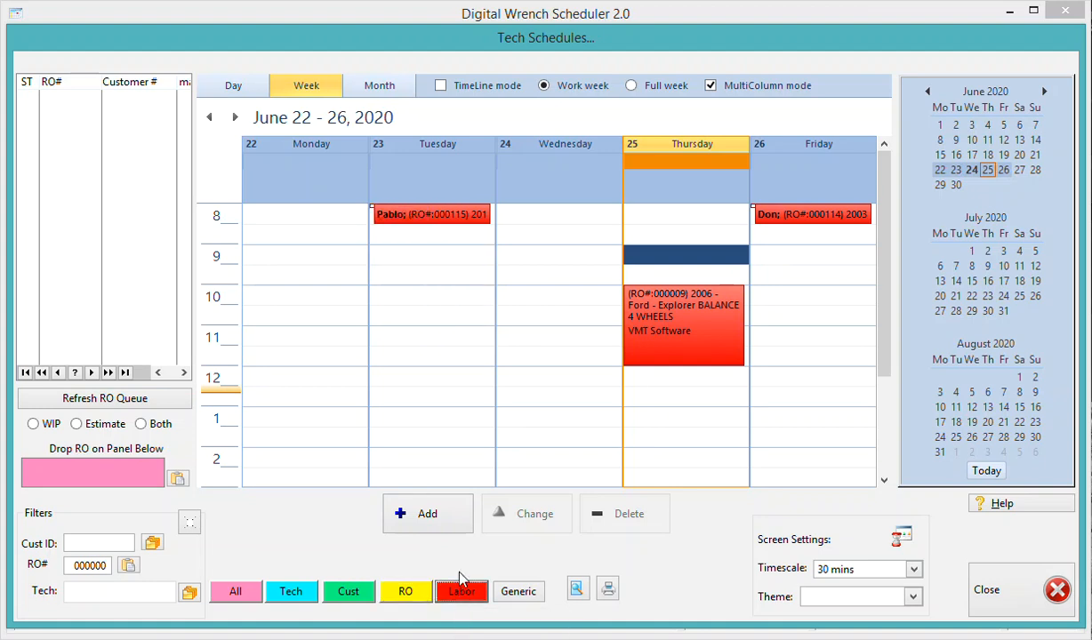
{"action": "left_click", "coordinate": [521, 596]}
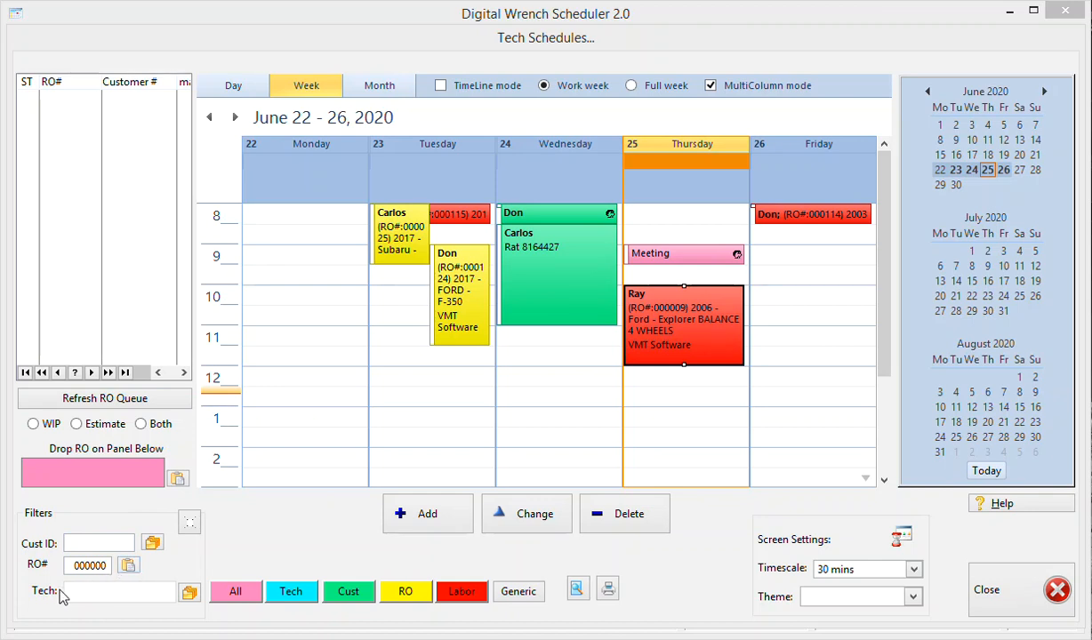
Filter the week's schedule by one technician and by a second technician, and clear the filters.
{"action": "left_click", "coordinate": [189, 593]}
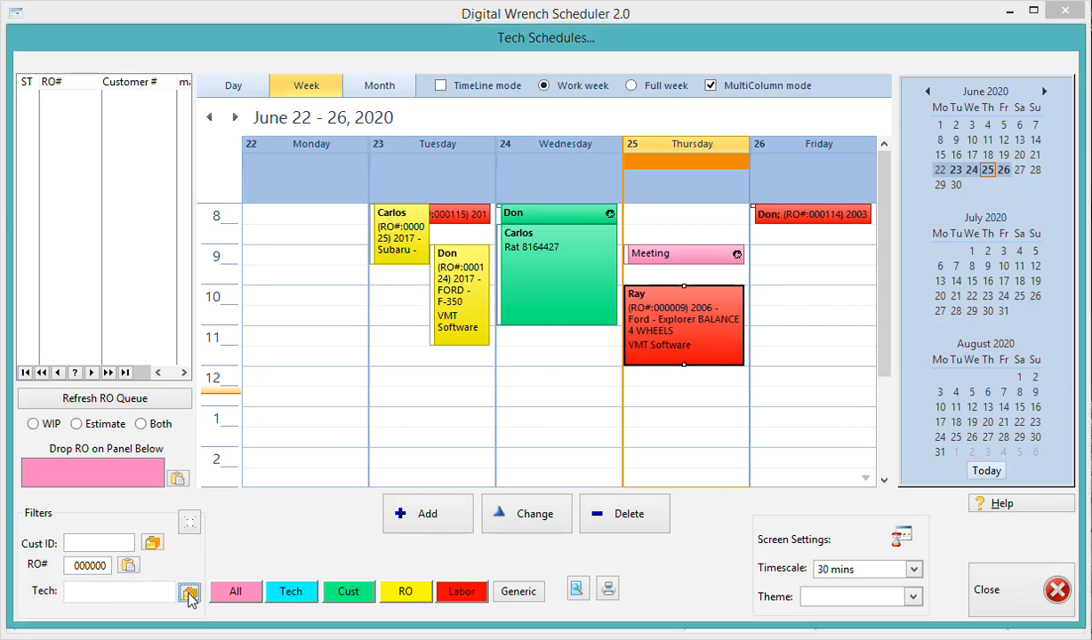
{"action": "double_click", "coordinate": [357, 230]}
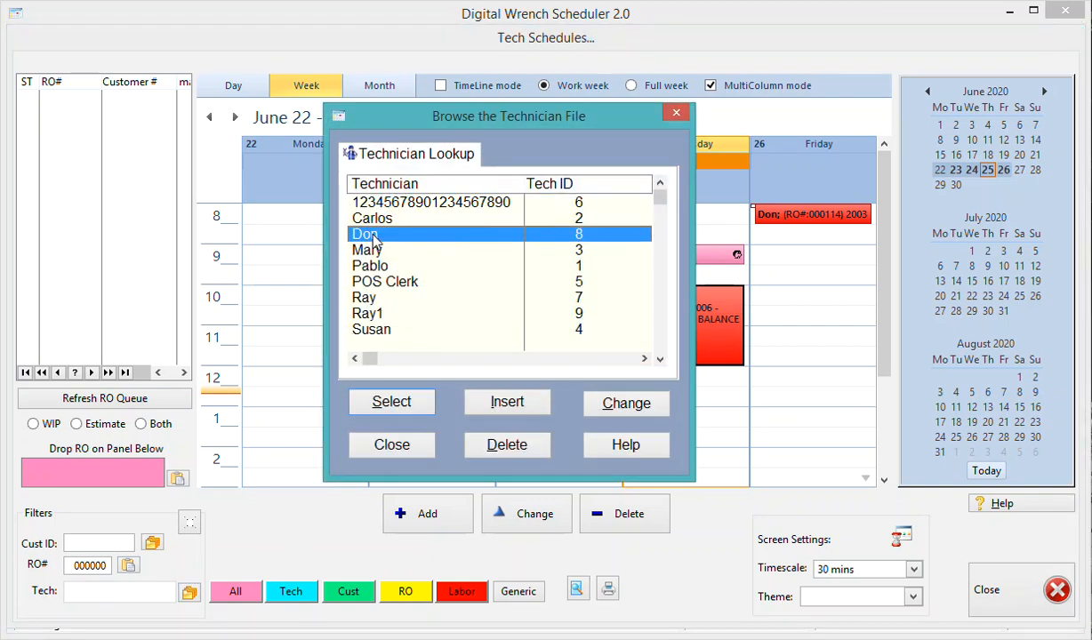
{"action": "left_click_drag", "start_coordinate": [881, 305], "coordinate": [885, 275]}
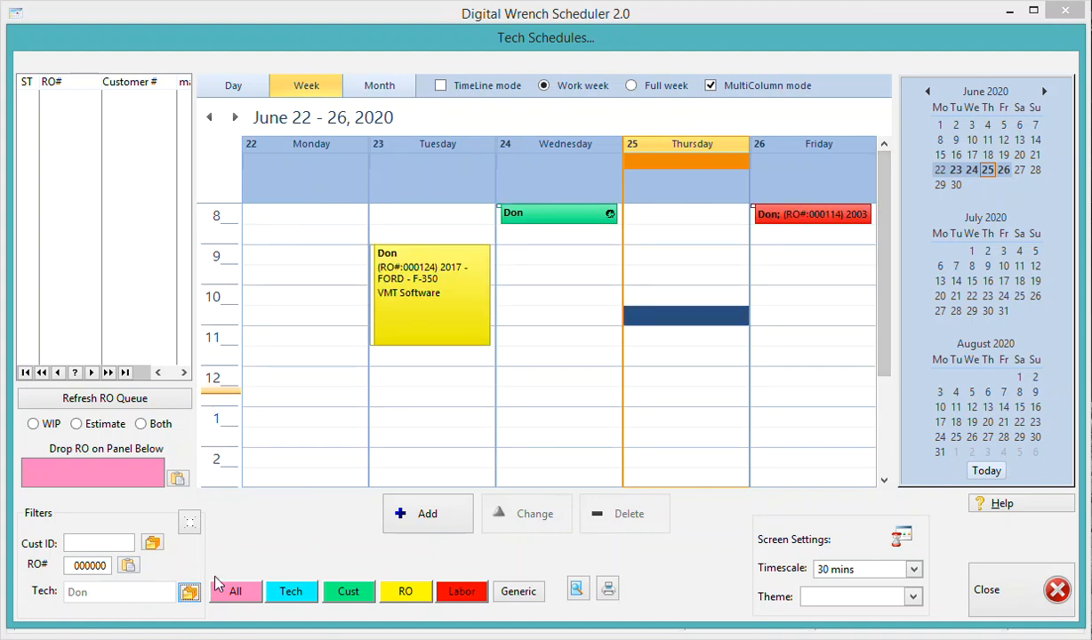
{"action": "left_click", "coordinate": [189, 593]}
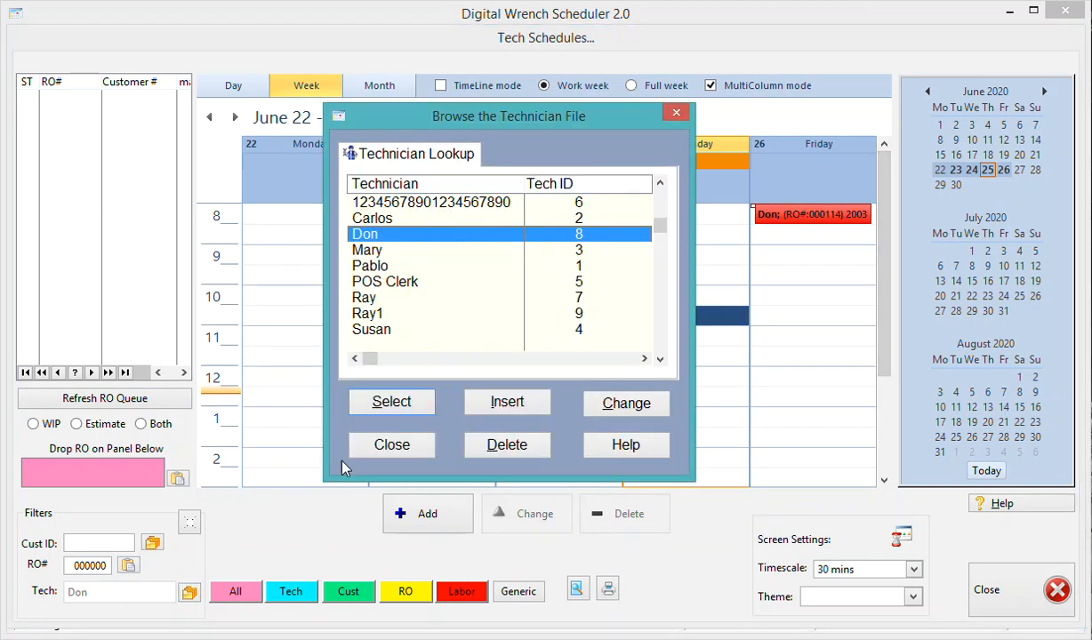
{"action": "double_click", "coordinate": [363, 298]}
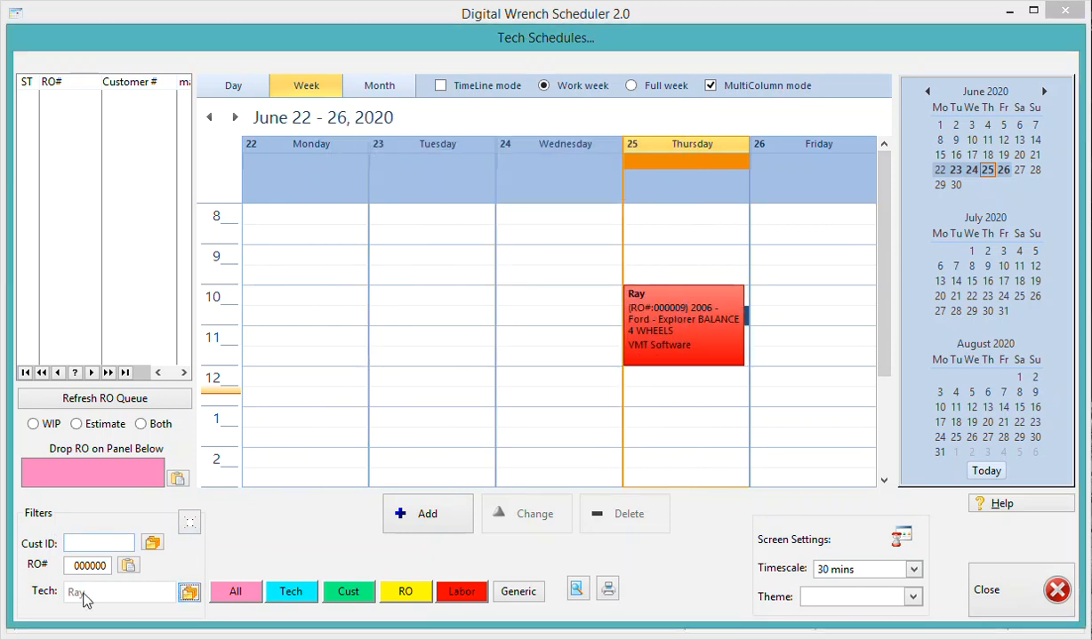
{"action": "left_click", "coordinate": [189, 526]}
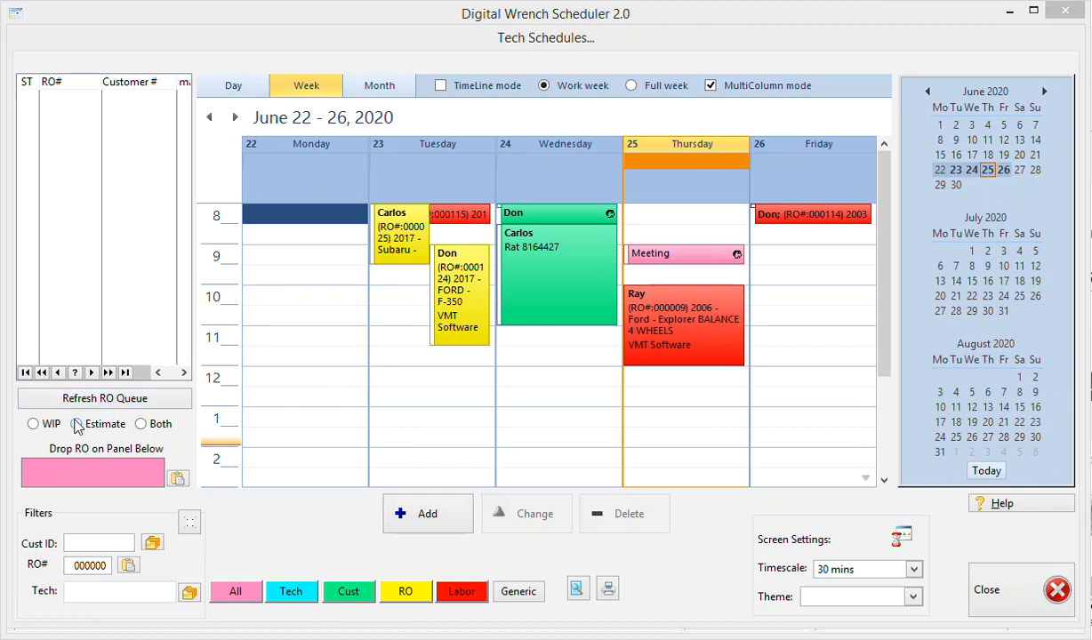
Refresh the RO queue and schedule the 2017 Ford F-350 repair order on Wednesday, June 24 from 1:00 PM to 2:30 PM.
{"action": "left_click", "coordinate": [105, 400]}
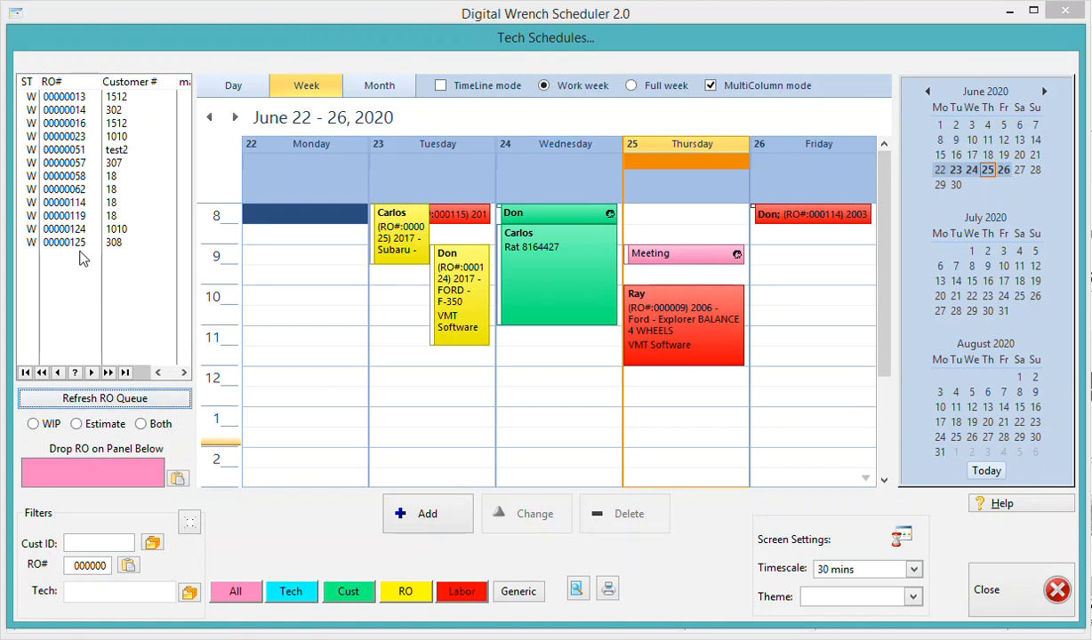
{"action": "left_click_drag", "start_coordinate": [64, 232], "coordinate": [506, 403]}
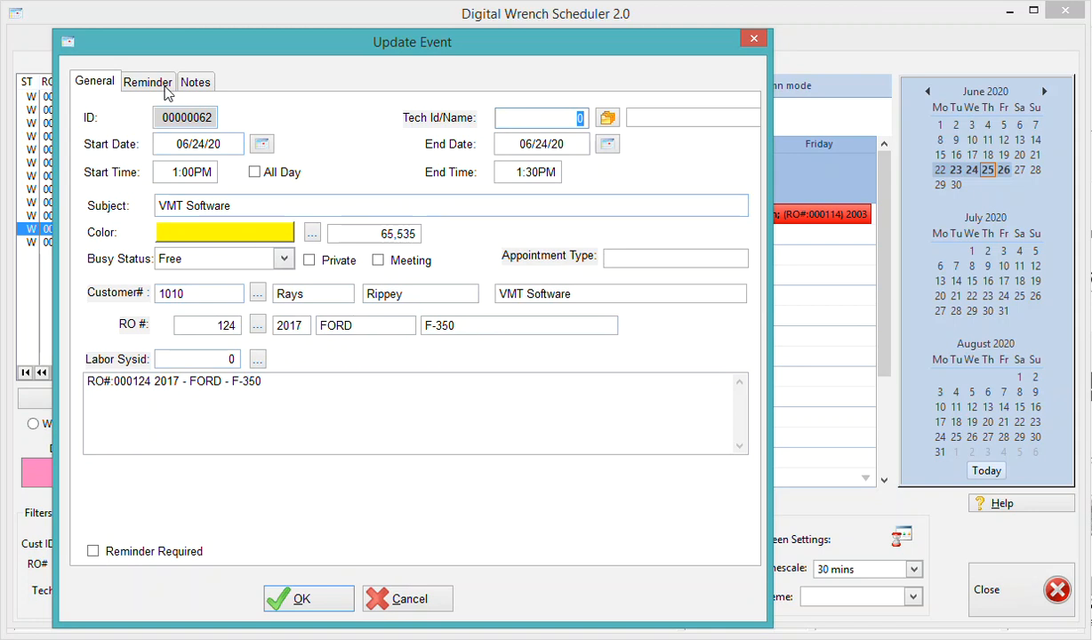
{"action": "left_click", "coordinate": [300, 601]}
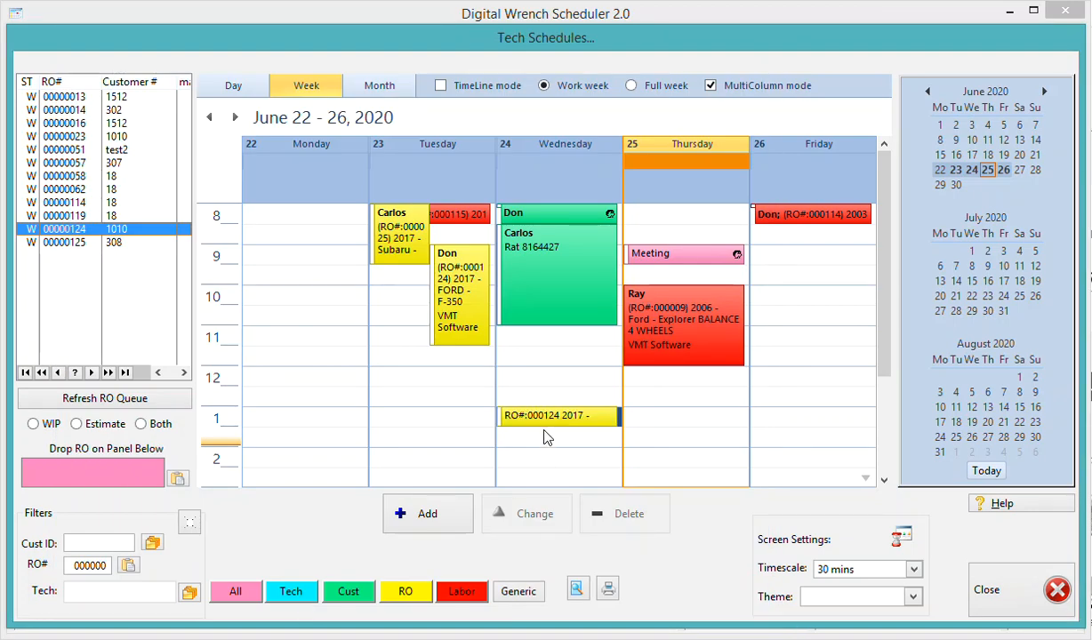
{"action": "left_click", "coordinate": [547, 431]}
{"action": "left_click_drag", "start_coordinate": [556, 442], "coordinate": [556, 461]}
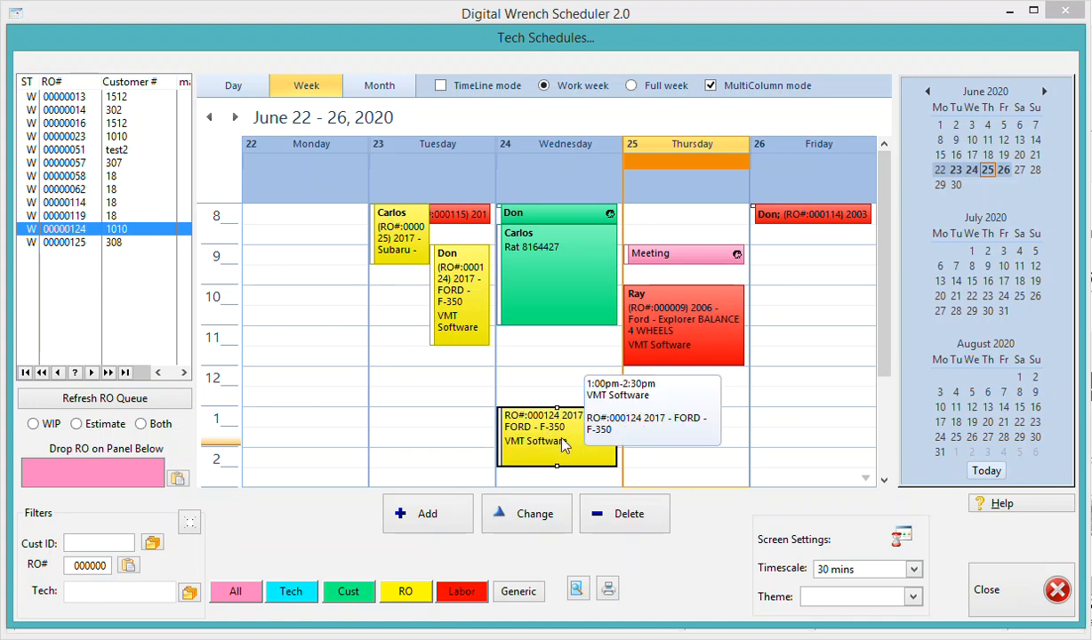
Link the labor item "this is a test of this" to Wednesday's F-350 appointment and save it.
{"action": "double_click", "coordinate": [528, 425]}
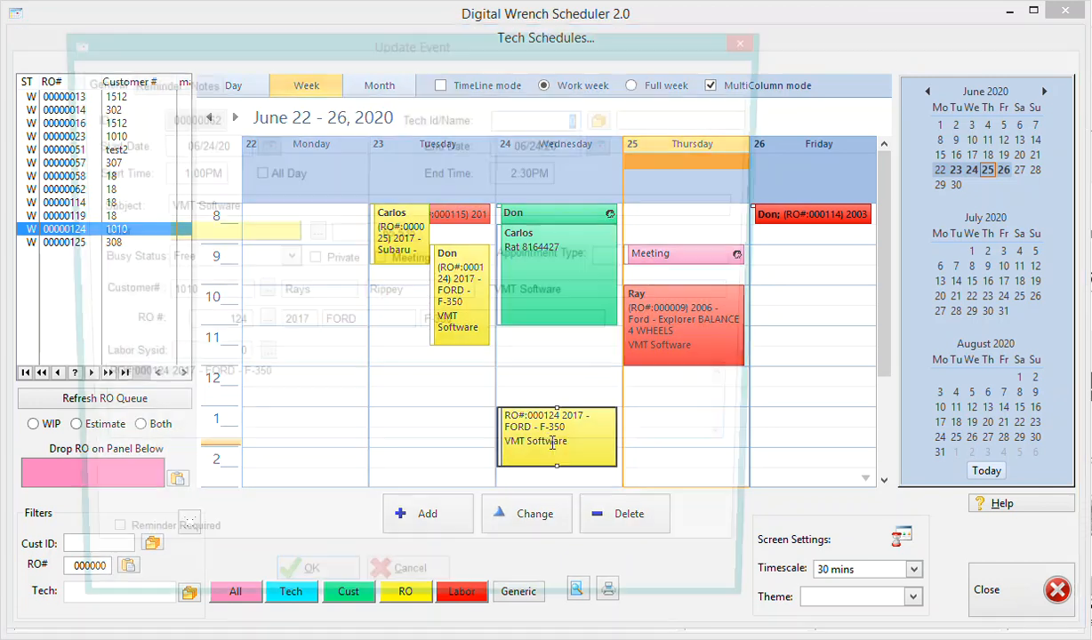
{"action": "left_click", "coordinate": [256, 360]}
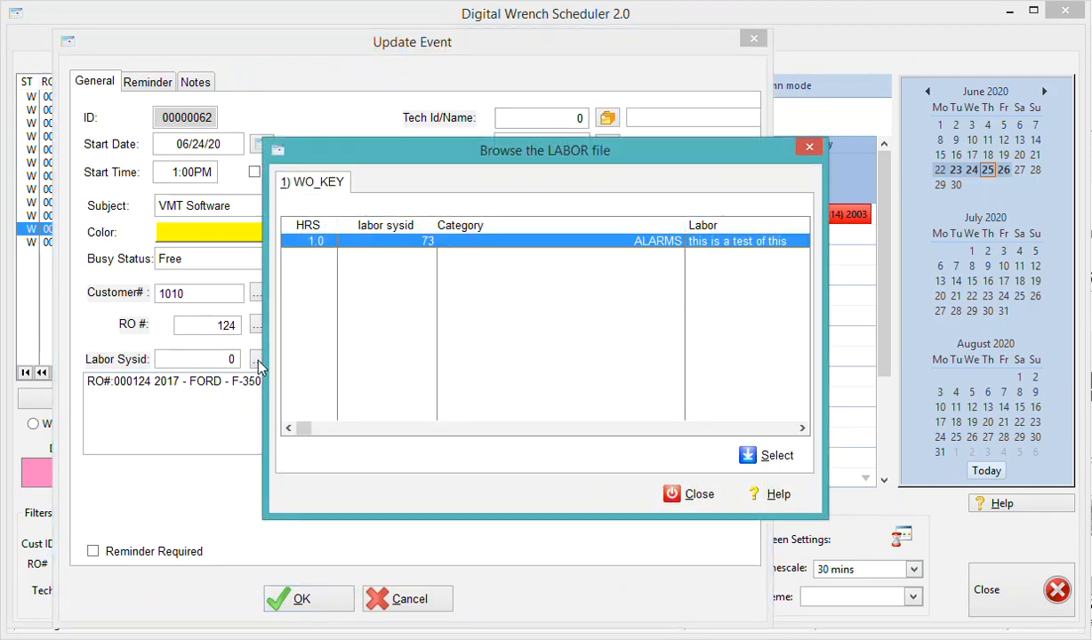
{"action": "double_click", "coordinate": [401, 241]}
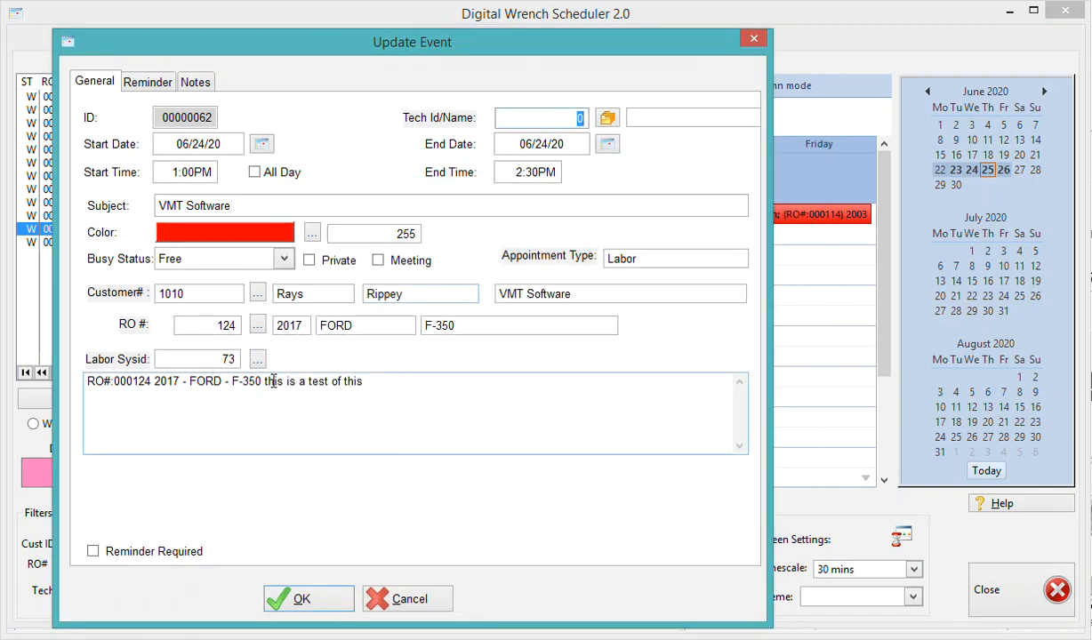
{"action": "left_click", "coordinate": [328, 589]}
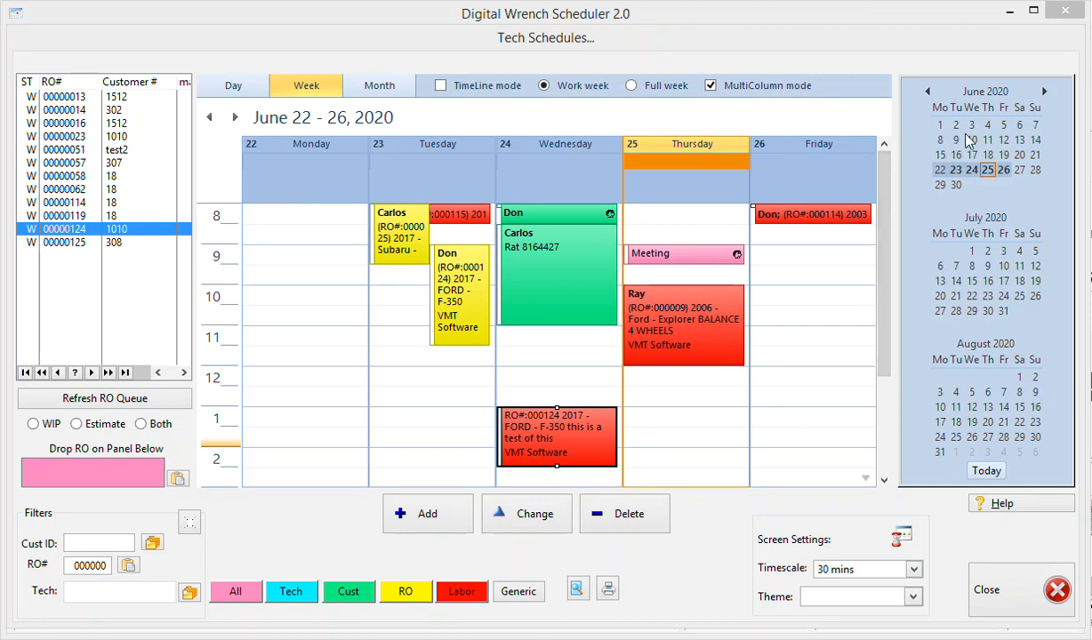
View the weeks of July 1 and August 5, and return the schedule to today.
{"action": "left_click", "coordinate": [972, 252]}
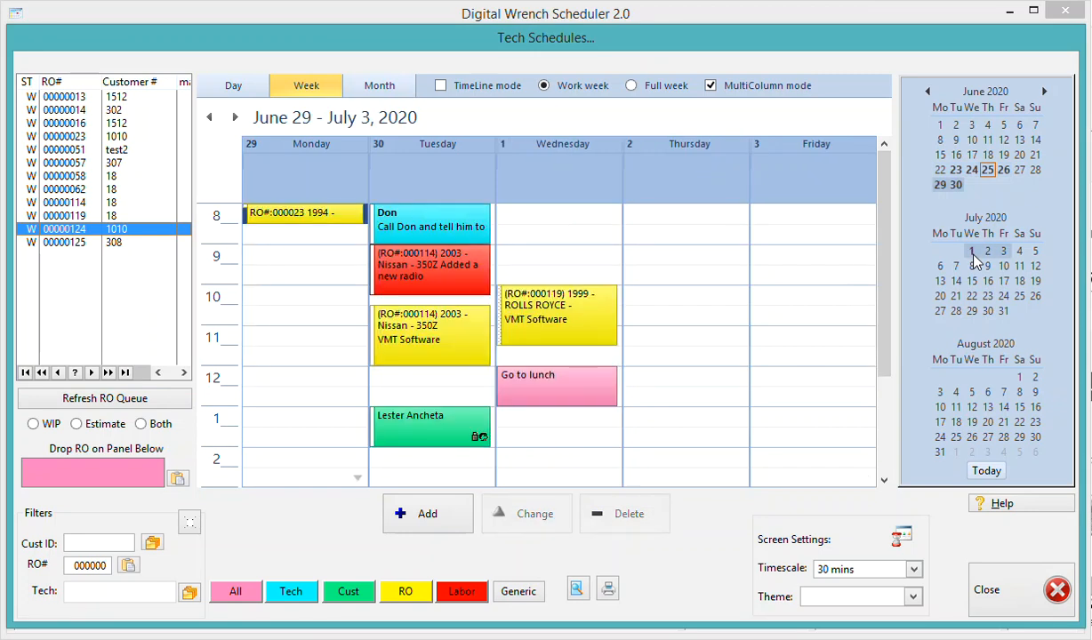
{"action": "left_click", "coordinate": [973, 393]}
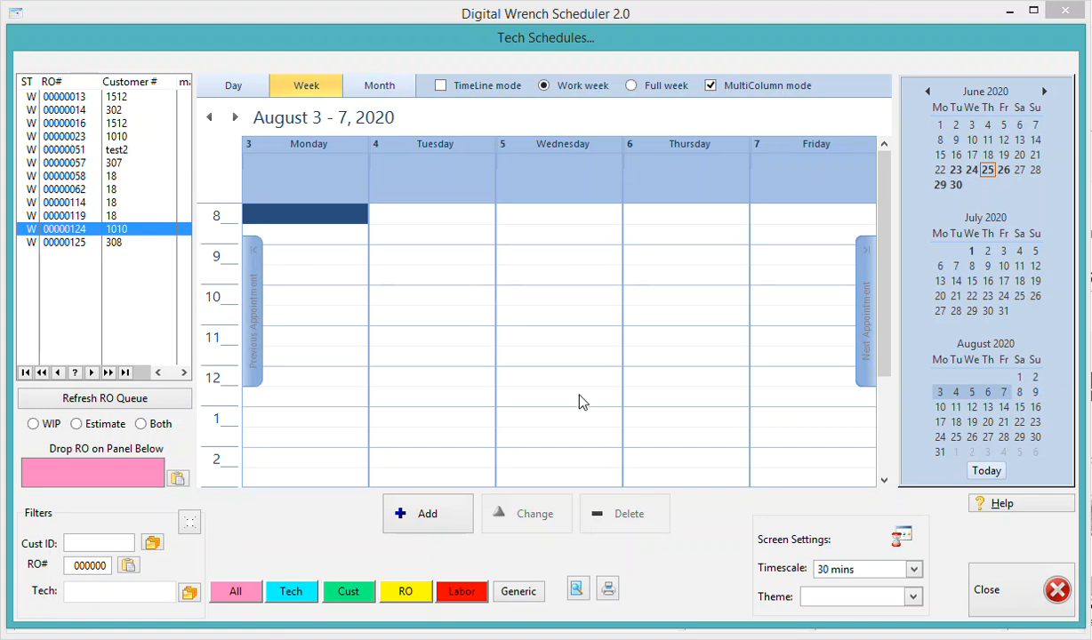
{"action": "left_click", "coordinate": [984, 474]}
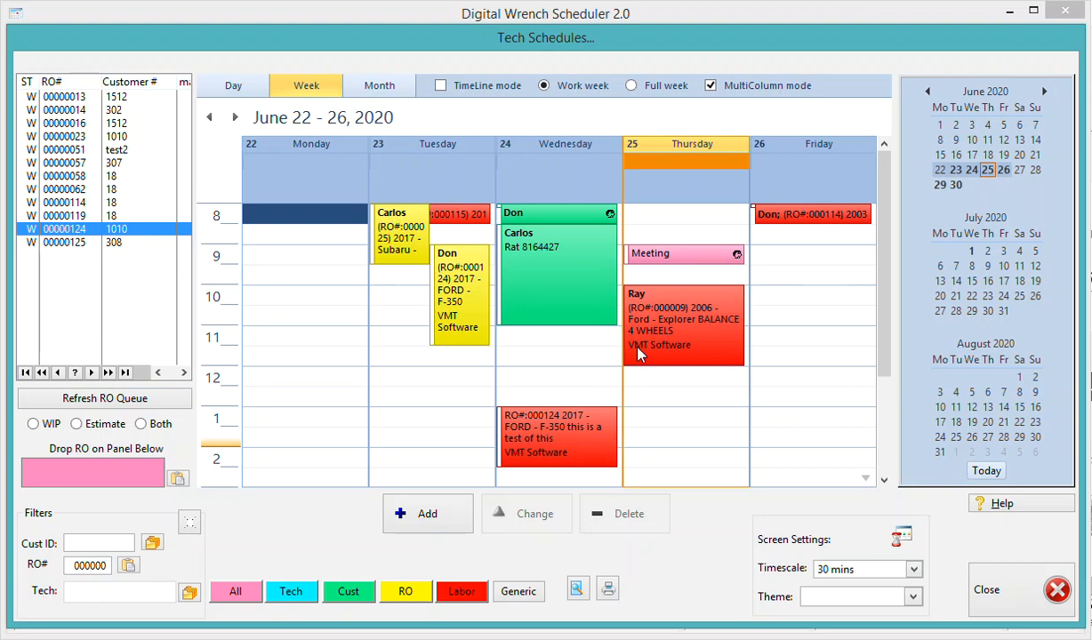
In the month view, move the Ford Explorer wheel balancing appointment from June 25 to June 26, and open that week.
{"action": "left_click", "coordinate": [380, 93]}
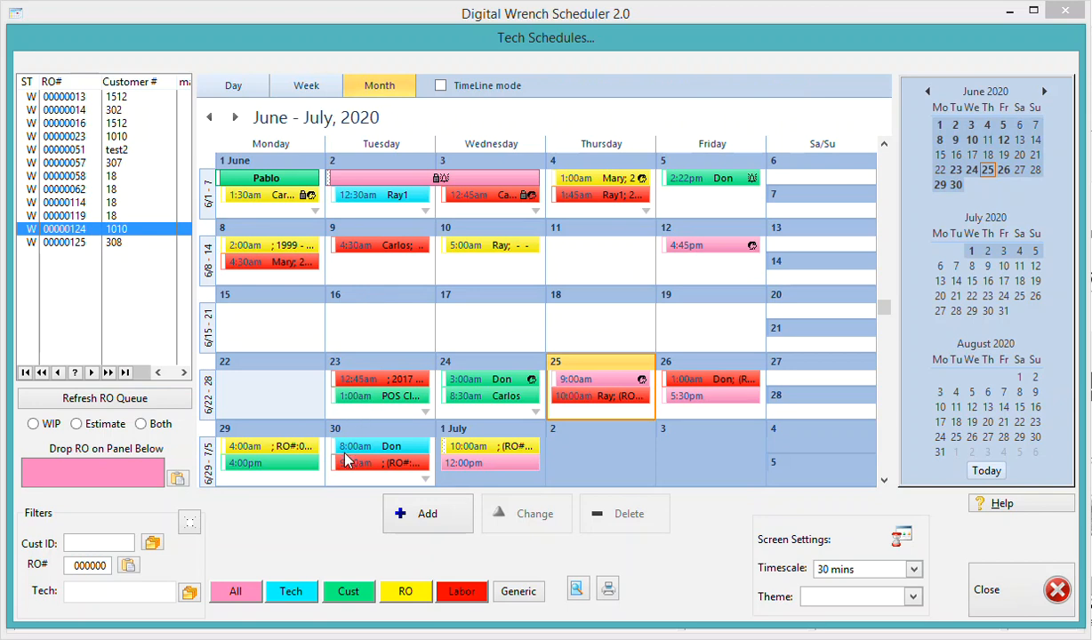
{"action": "mouse_move", "coordinate": [587, 402]}
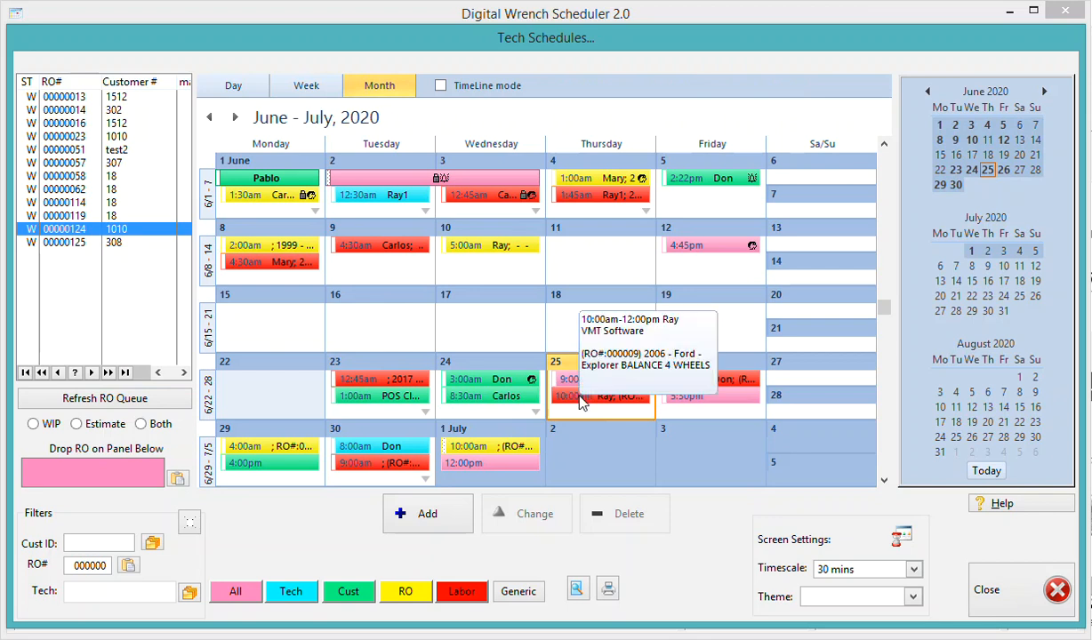
{"action": "left_click_drag", "start_coordinate": [583, 402], "coordinate": [671, 414]}
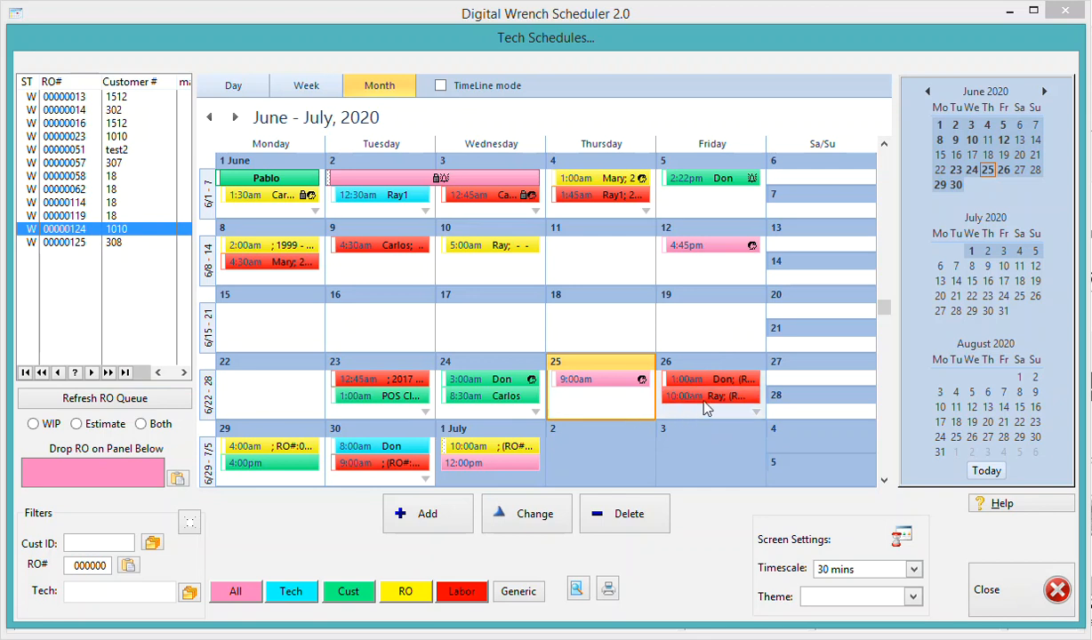
{"action": "left_click", "coordinate": [703, 397]}
{"action": "left_click", "coordinate": [210, 402]}
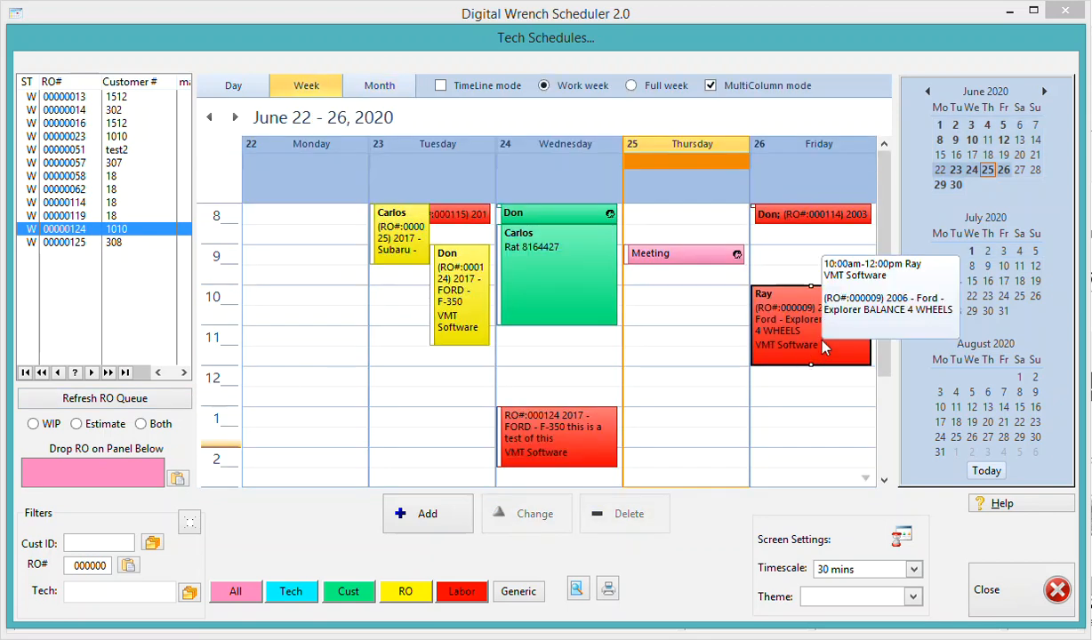
View Thursday, June 25 as a single day and return to the week view.
{"action": "left_click", "coordinate": [711, 398]}
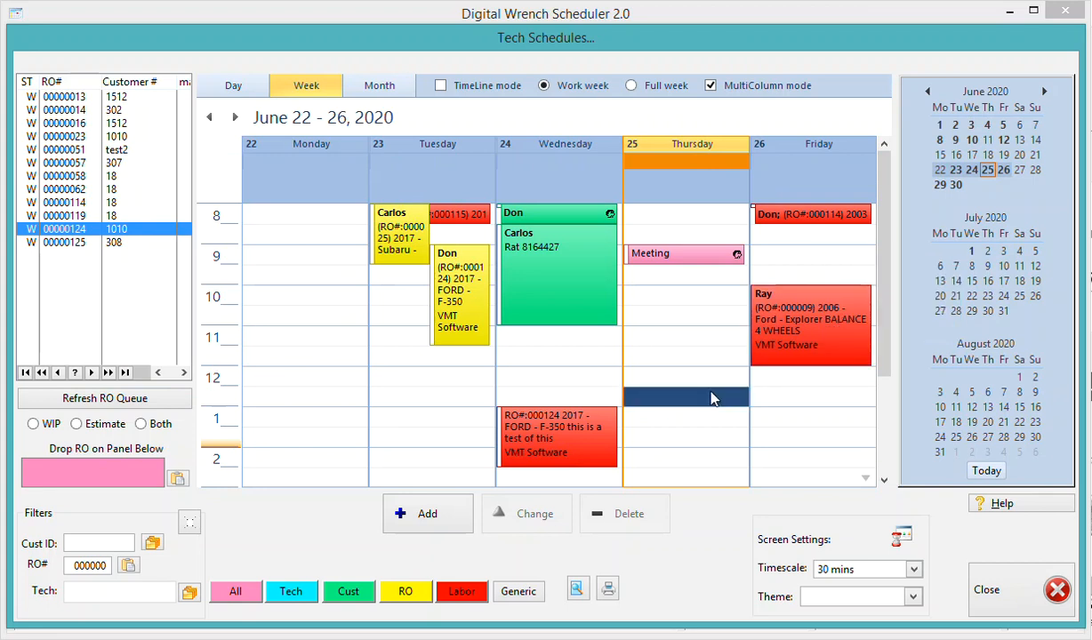
{"action": "left_click", "coordinate": [662, 182]}
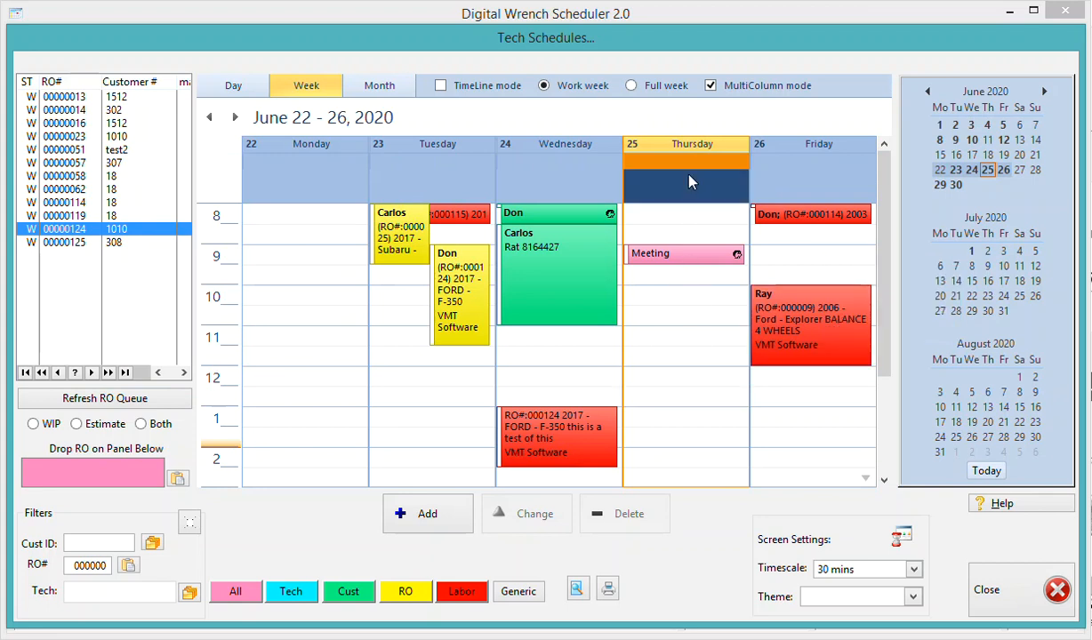
{"action": "left_click", "coordinate": [679, 420]}
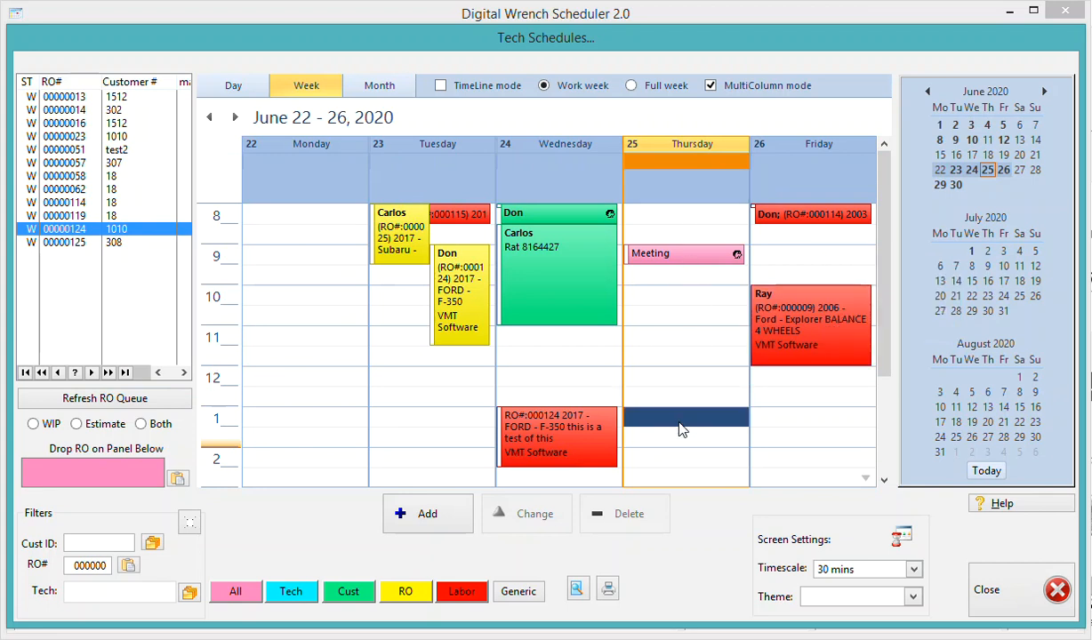
{"action": "left_click", "coordinate": [234, 88]}
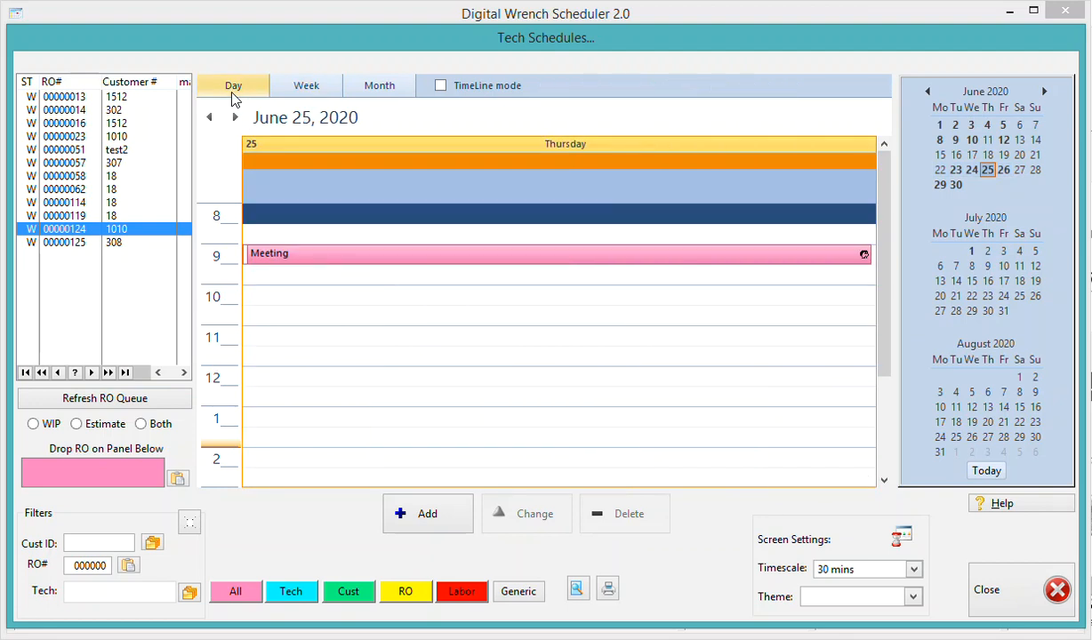
{"action": "left_click", "coordinate": [305, 92]}
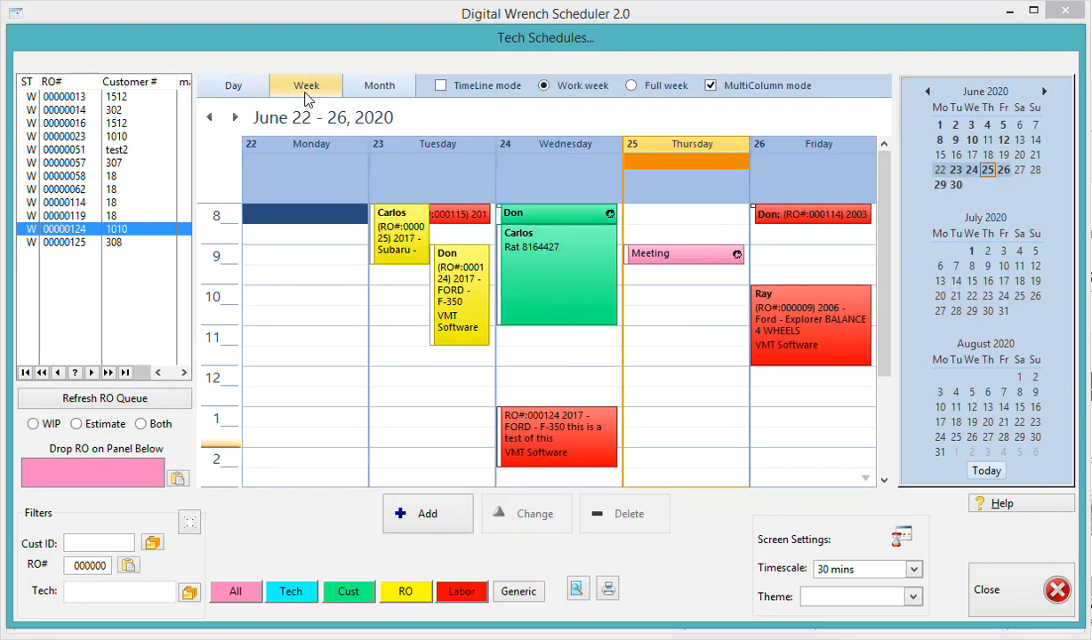
Show the full week including Saturday and Sunday, and turn off MultiColumn mode.
{"action": "left_click", "coordinate": [650, 89]}
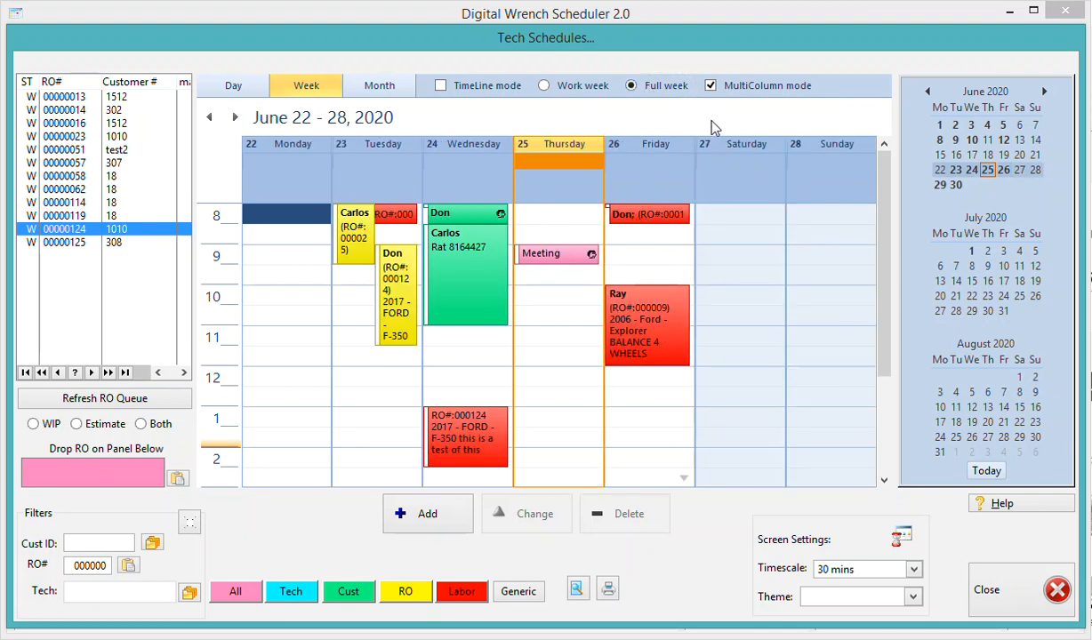
{"action": "left_click", "coordinate": [750, 89]}
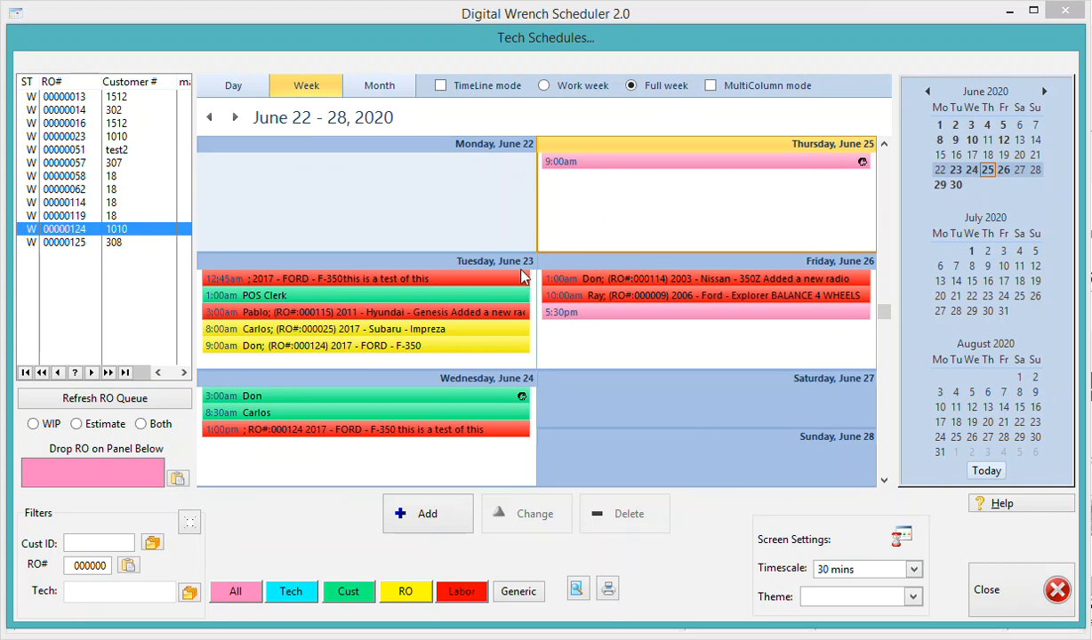
Compare the month and day views, and show the month schedule in TimeLine mode.
{"action": "left_click", "coordinate": [380, 89]}
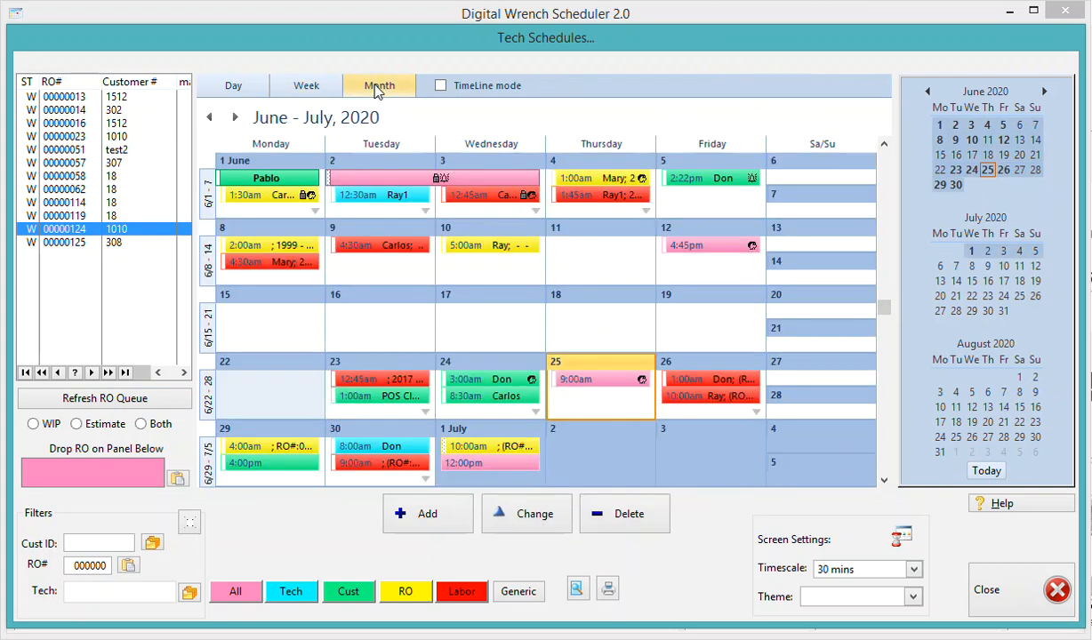
{"action": "left_click", "coordinate": [233, 85]}
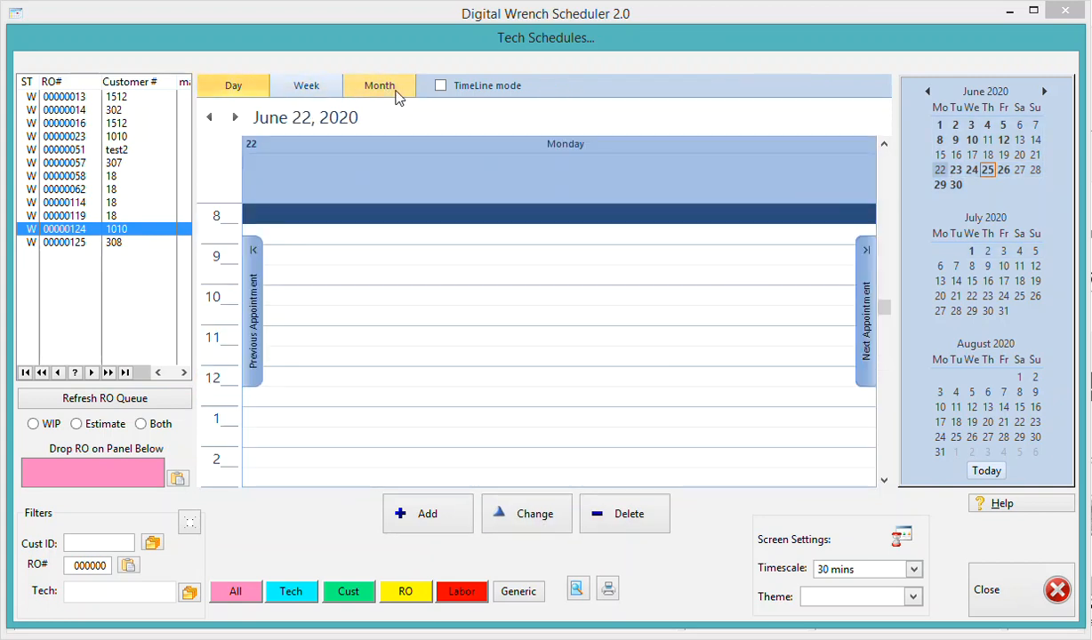
{"action": "left_click", "coordinate": [396, 88]}
{"action": "left_click", "coordinate": [440, 86]}
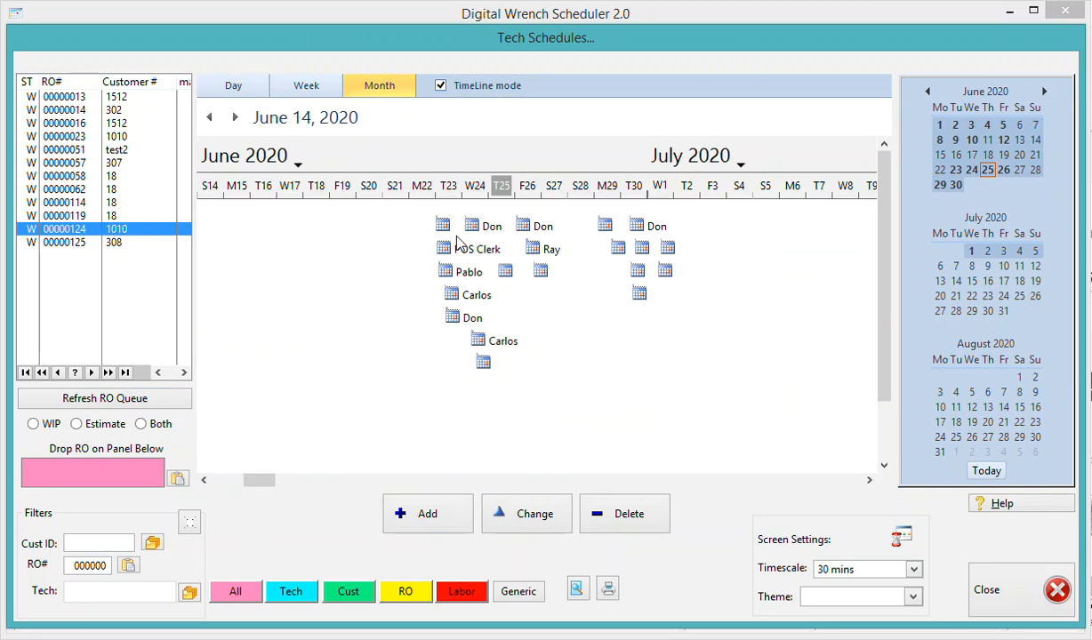
Switch the schedule to a work week layout and show the current week, June 22 - 26.
{"action": "left_click", "coordinate": [301, 89]}
{"action": "left_click", "coordinate": [583, 85]}
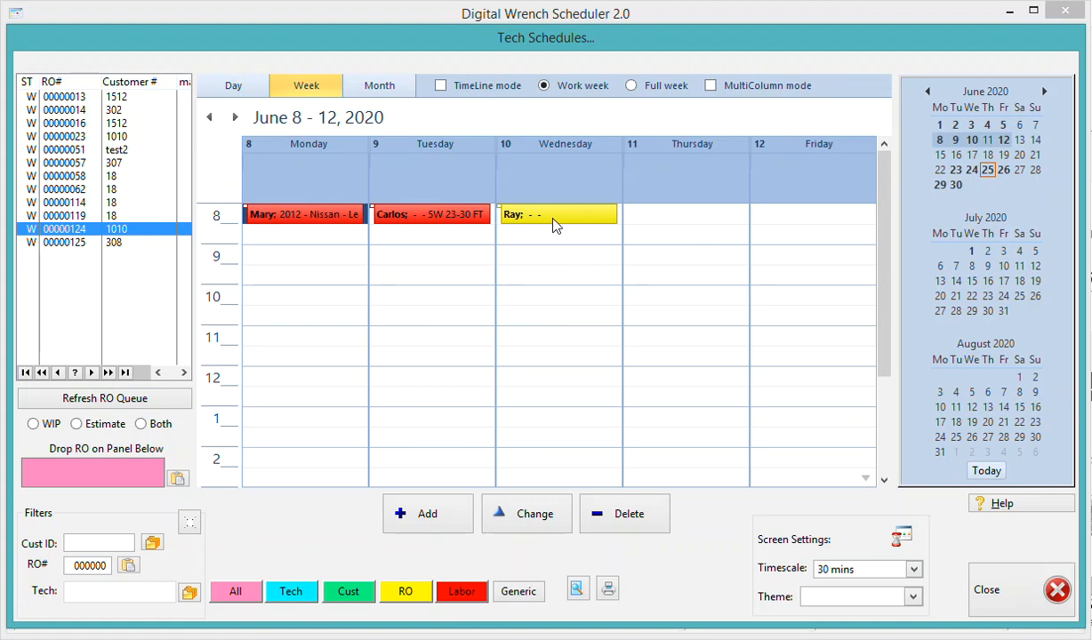
{"action": "left_click", "coordinate": [989, 472]}
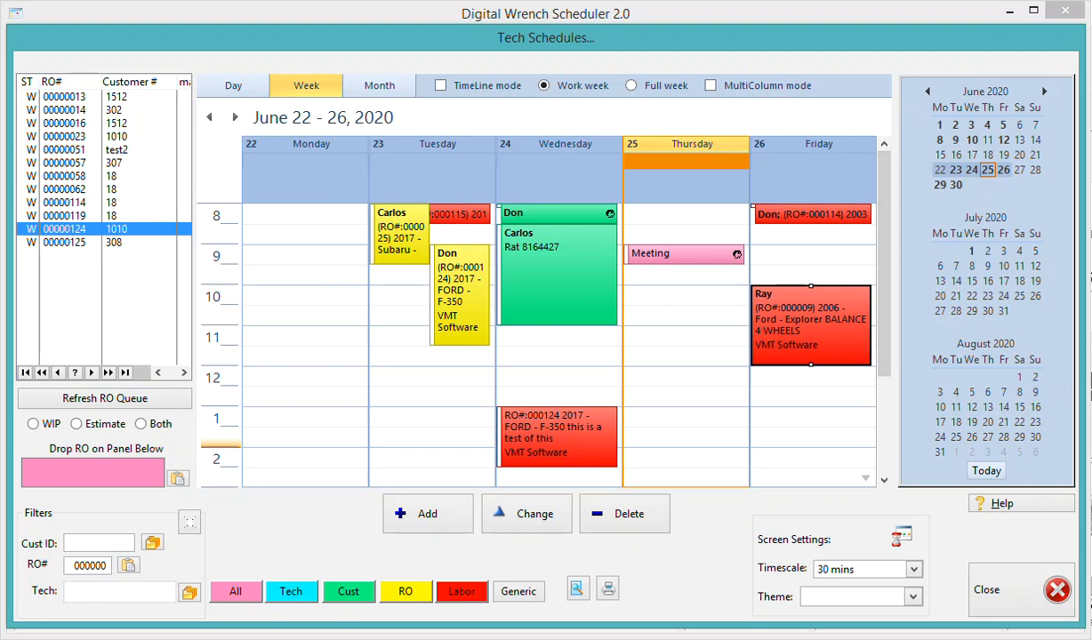
Add Mondays July 6, 13, 20 and 27 to the displayed June 22 - 26 days.
{"action": "left_click", "coordinate": [940, 267], "text": "ctrl"}
{"action": "left_click", "coordinate": [939, 281], "text": "ctrl"}
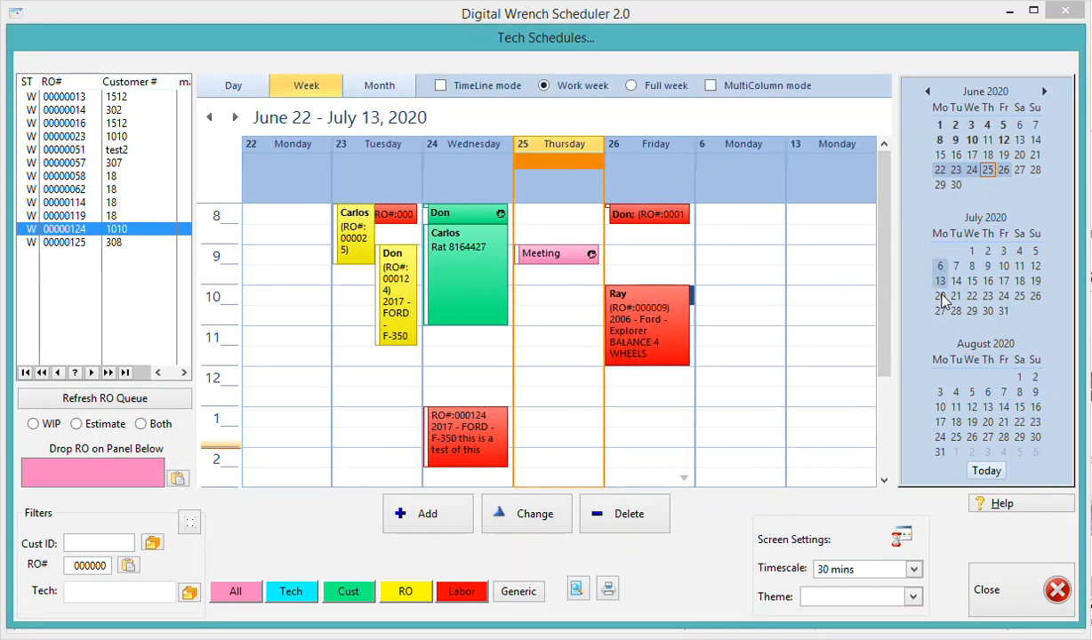
{"action": "left_click", "coordinate": [940, 297], "text": "ctrl"}
{"action": "left_click", "coordinate": [940, 312], "text": "ctrl"}
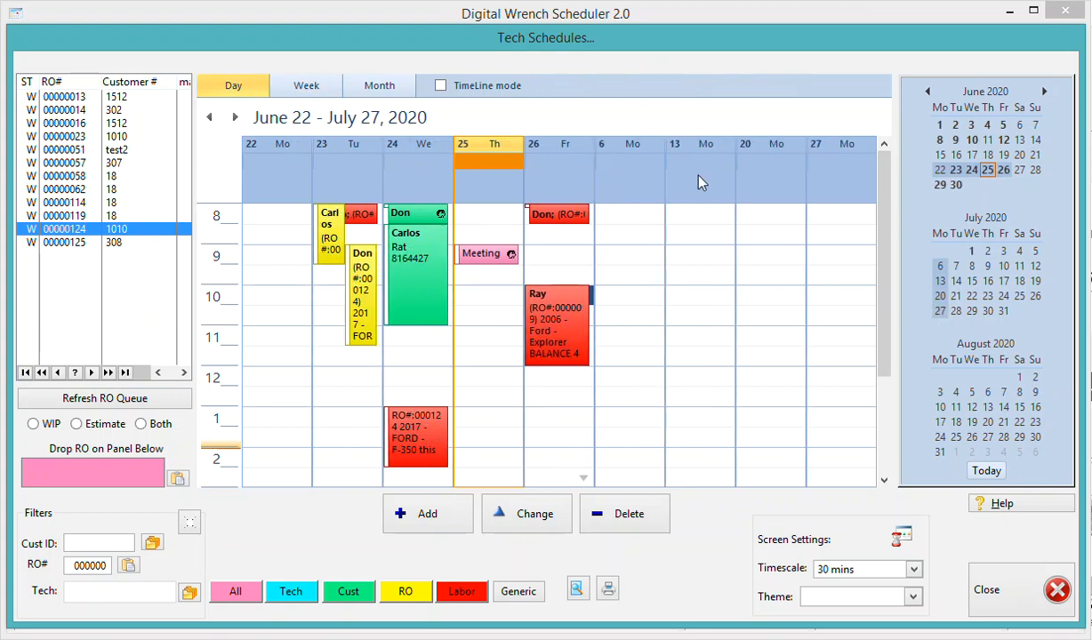
Show the continuous range of weeks starting July 6 through July 27, and return to the July 6 - 12 week view.
{"action": "left_click", "coordinate": [305, 87]}
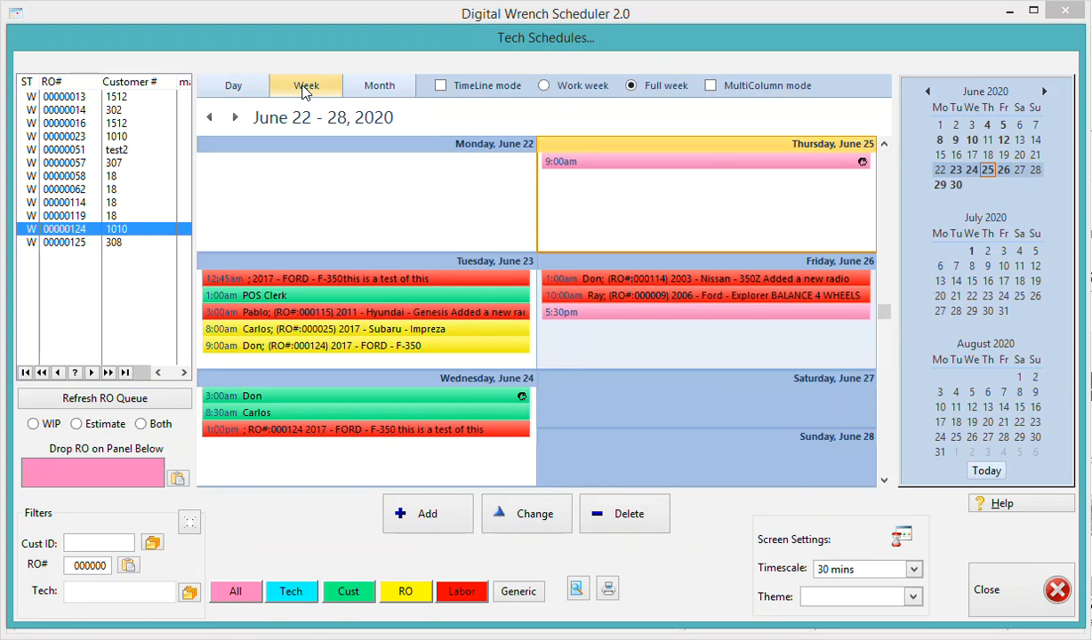
{"action": "left_click", "coordinate": [940, 267]}
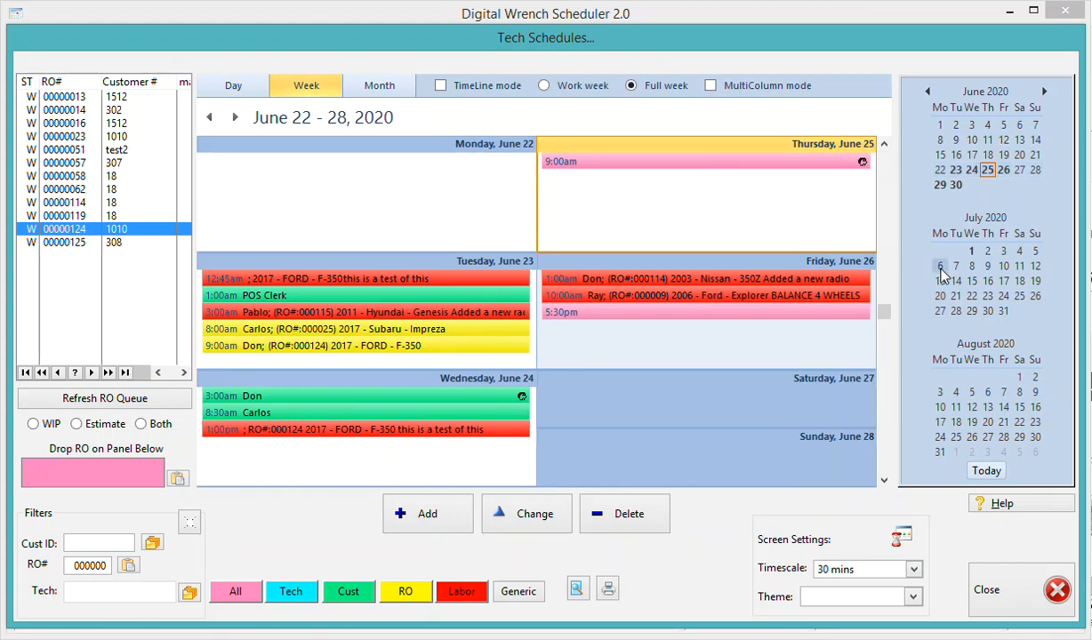
{"action": "left_click_drag", "start_coordinate": [940, 270], "coordinate": [945, 311]}
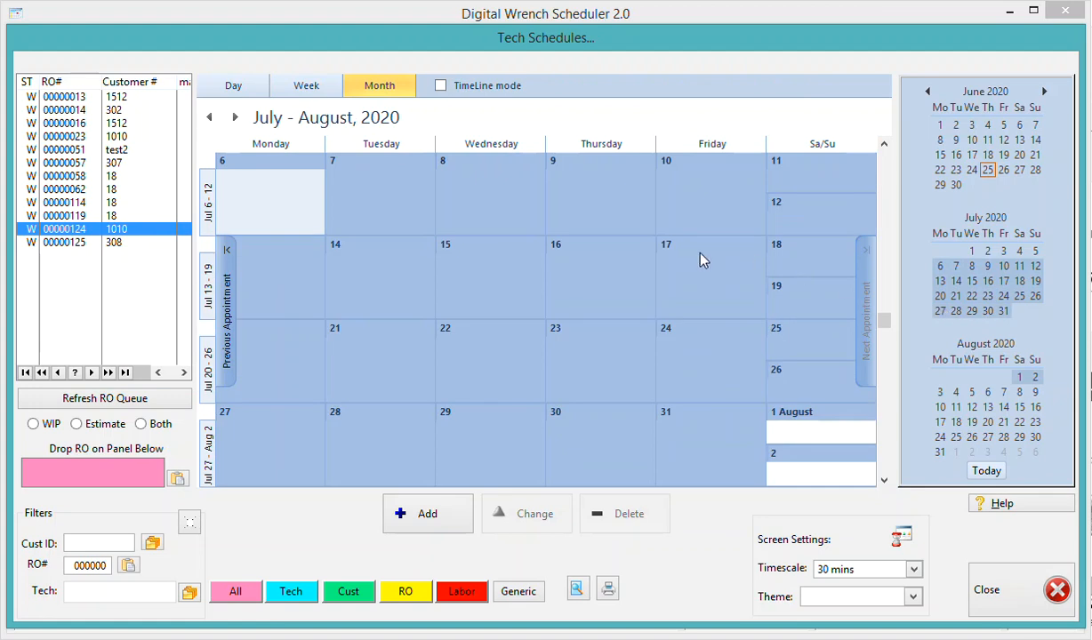
{"action": "left_click", "coordinate": [299, 87]}
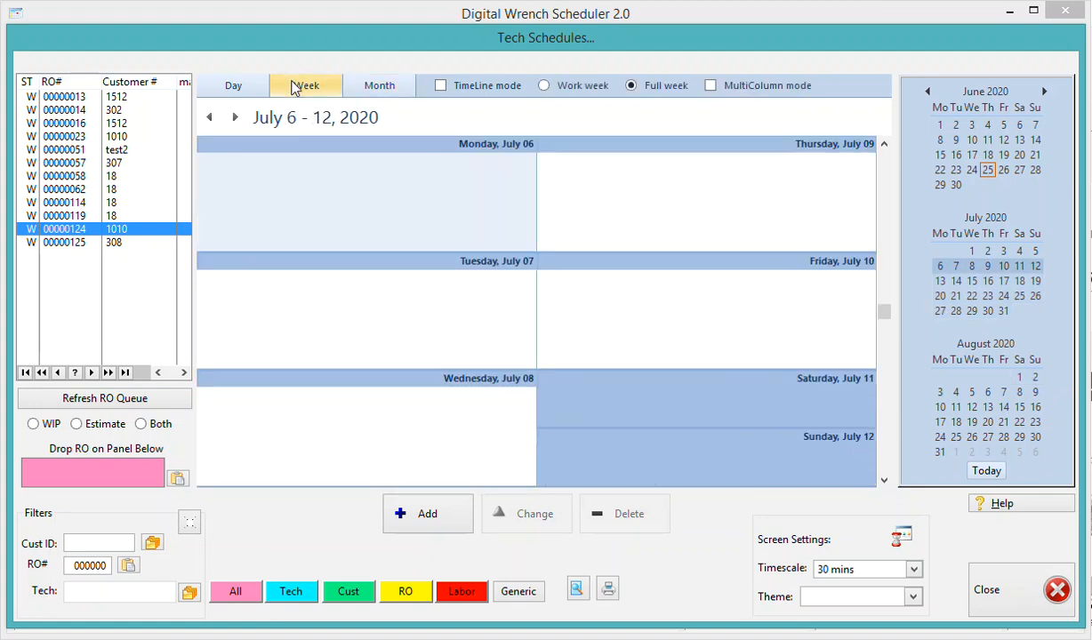
Show only the Mondays July 6, 13, 20 and 27 side by side.
{"action": "left_click", "coordinate": [939, 283]}
{"action": "mouse_move", "coordinate": [942, 290]}
{"action": "left_mouse_down"}
{"action": "mouse_move", "coordinate": [942, 317]}
{"action": "mouse_move", "coordinate": [945, 281]}
{"action": "left_mouse_up"}
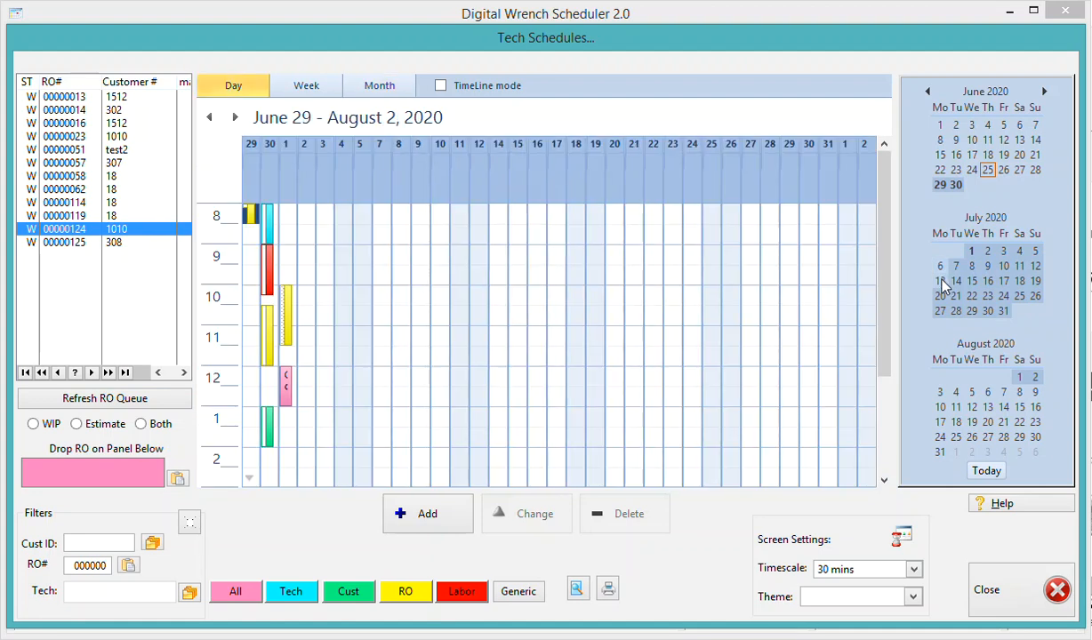
{"action": "left_click", "coordinate": [942, 297], "text": "ctrl"}
{"action": "left_click", "coordinate": [944, 311], "text": "ctrl"}
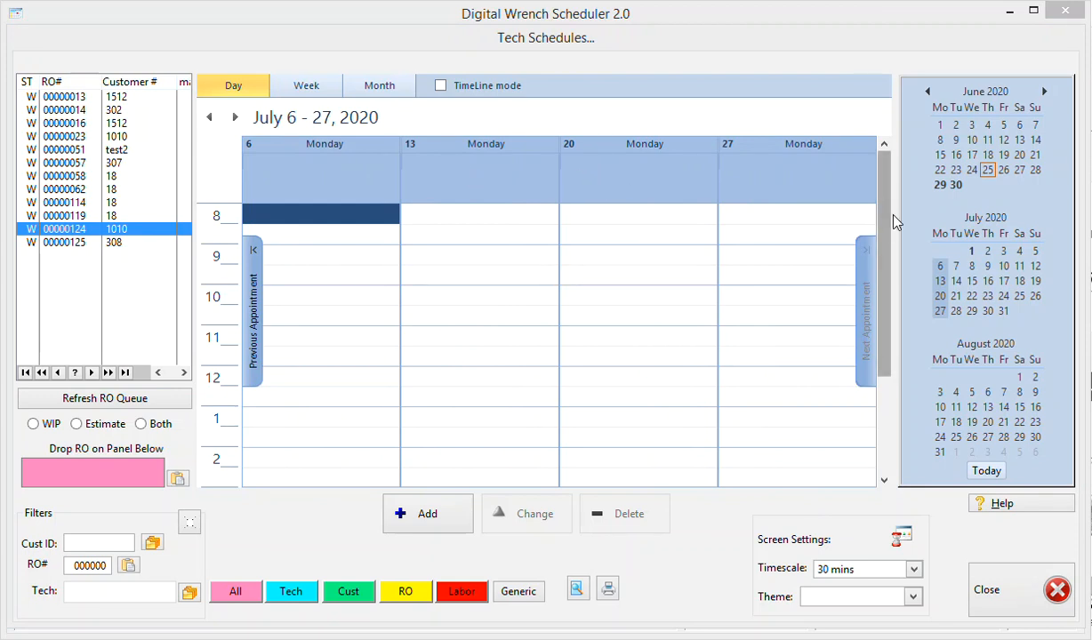
View the single-day schedules for June 30, June 29, July 1 and June 22.
{"action": "left_click", "coordinate": [956, 186]}
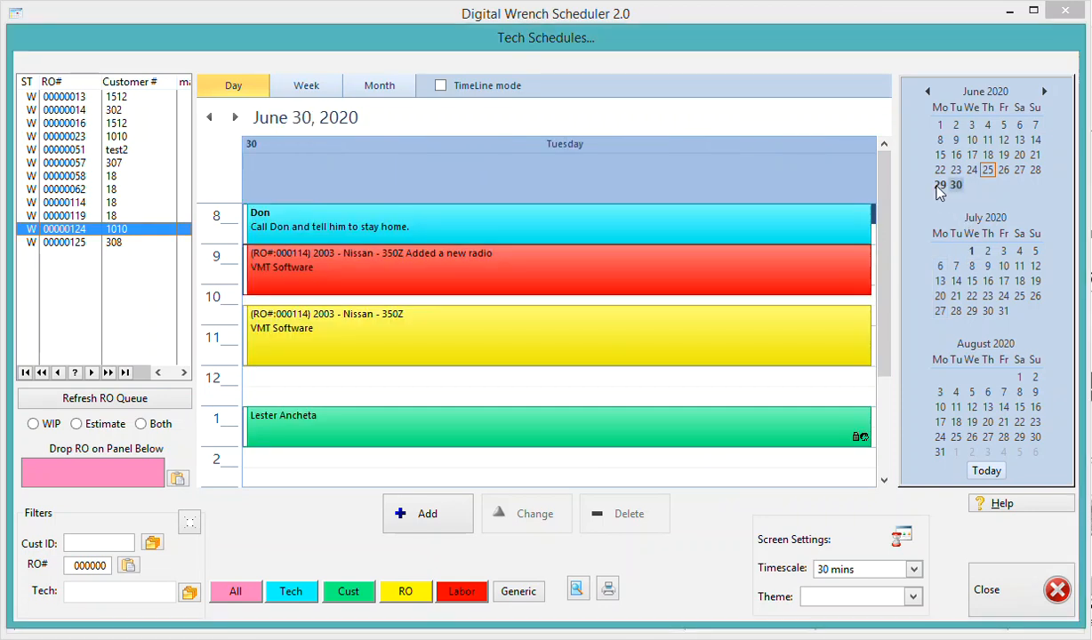
{"action": "left_click", "coordinate": [939, 186]}
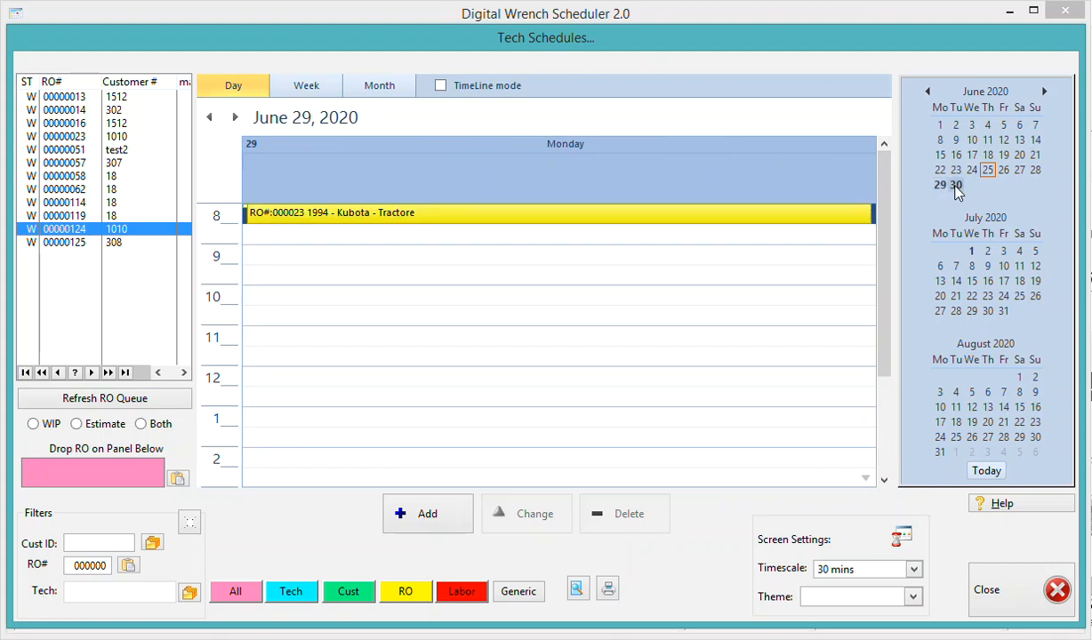
{"action": "left_click", "coordinate": [955, 186]}
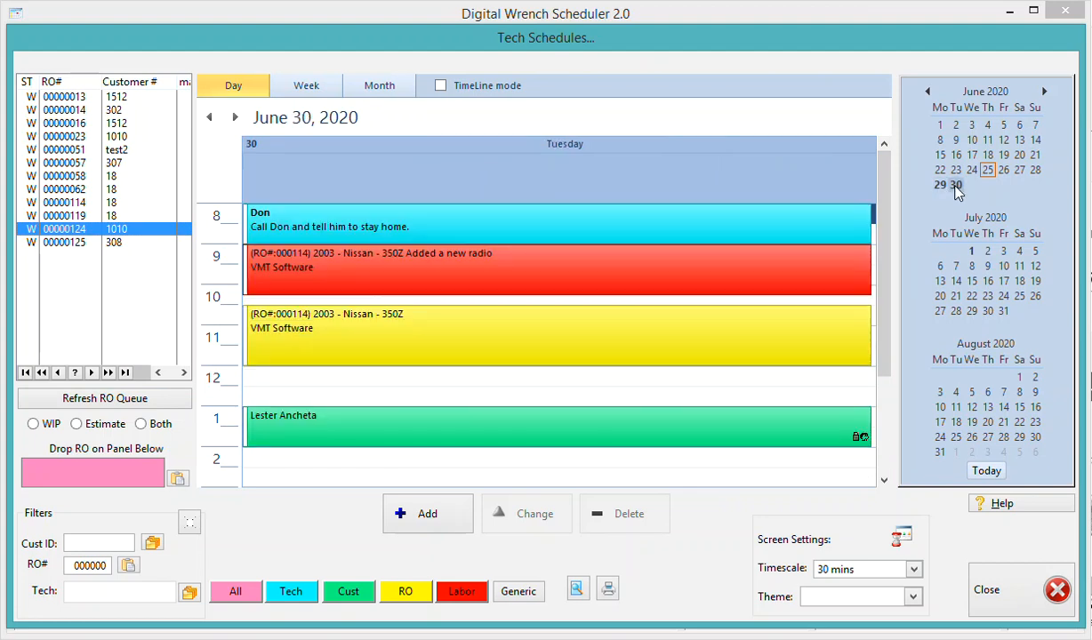
{"action": "left_click", "coordinate": [971, 251]}
{"action": "left_click", "coordinate": [941, 171]}
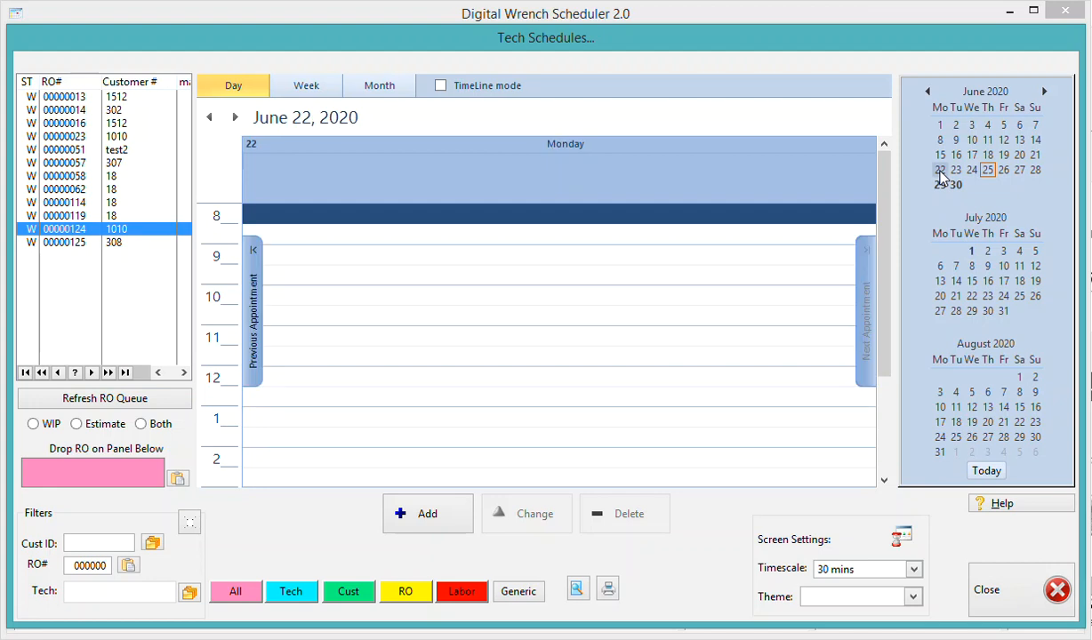
Show the full week of June 29 - July 5 and turn on MultiColumn mode.
{"action": "left_click", "coordinate": [296, 91]}
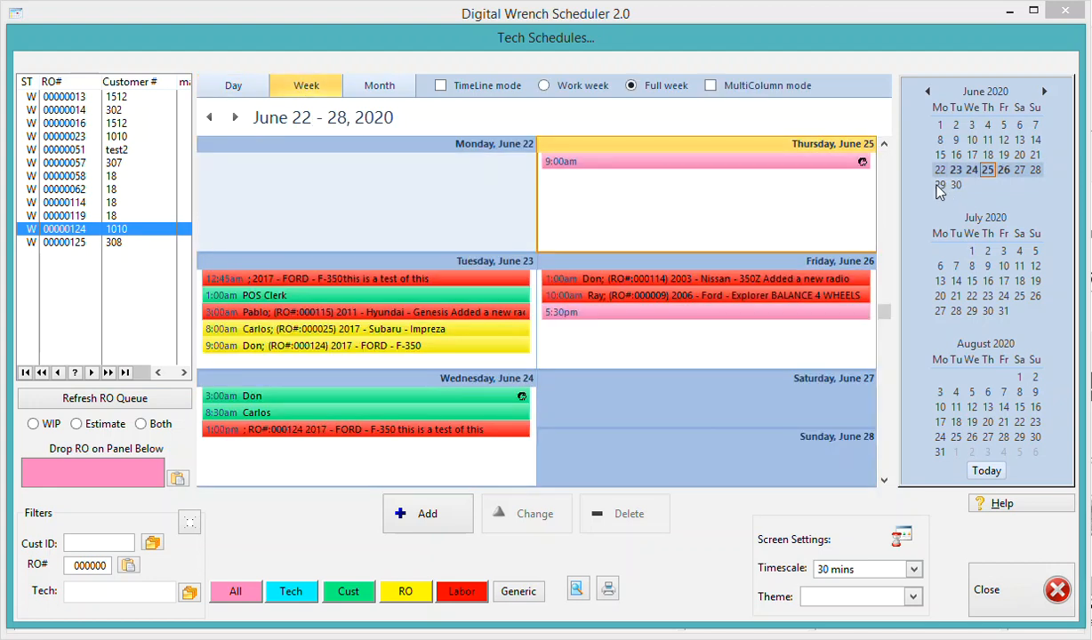
{"action": "left_click", "coordinate": [939, 186]}
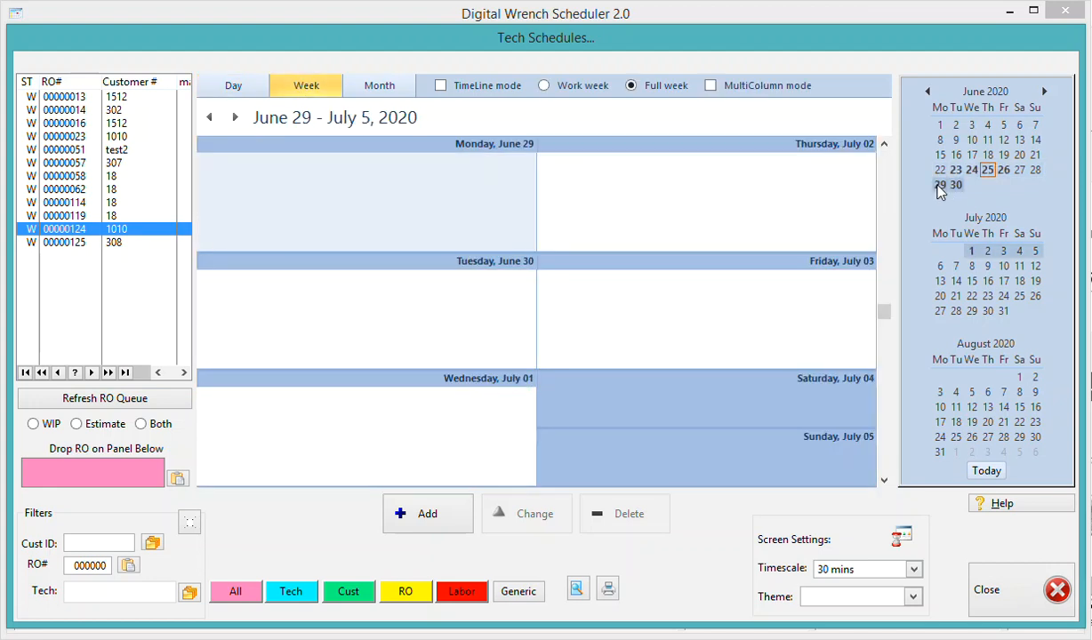
{"action": "left_click", "coordinate": [711, 86]}
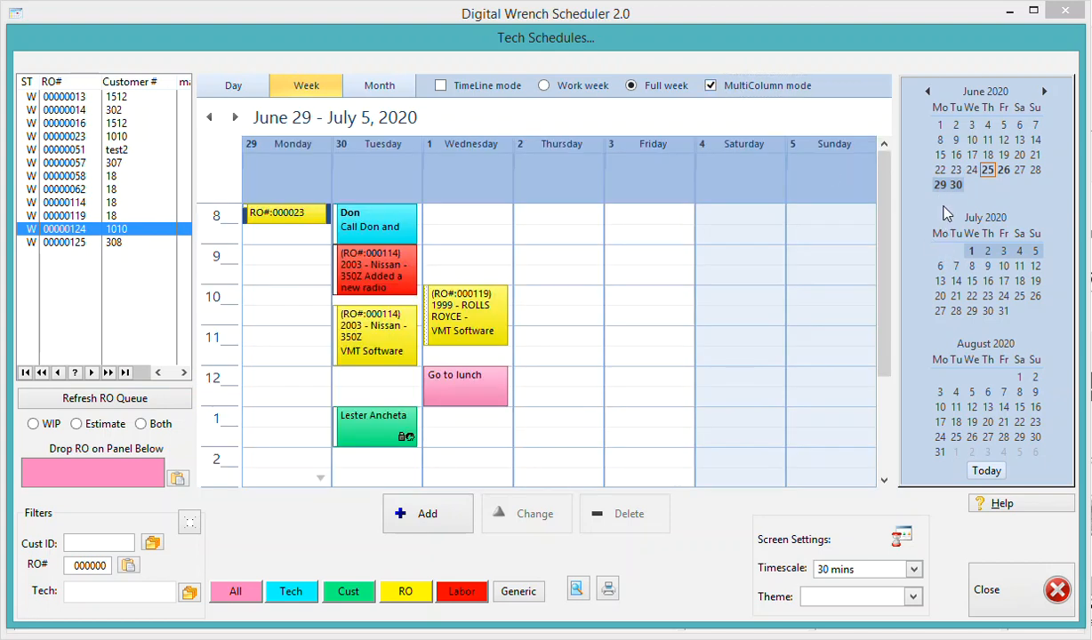
Browse the weeks starting July 6, 13, 20 and 27 in the multi-column layout.
{"action": "left_click", "coordinate": [940, 267]}
{"action": "left_click", "coordinate": [940, 281]}
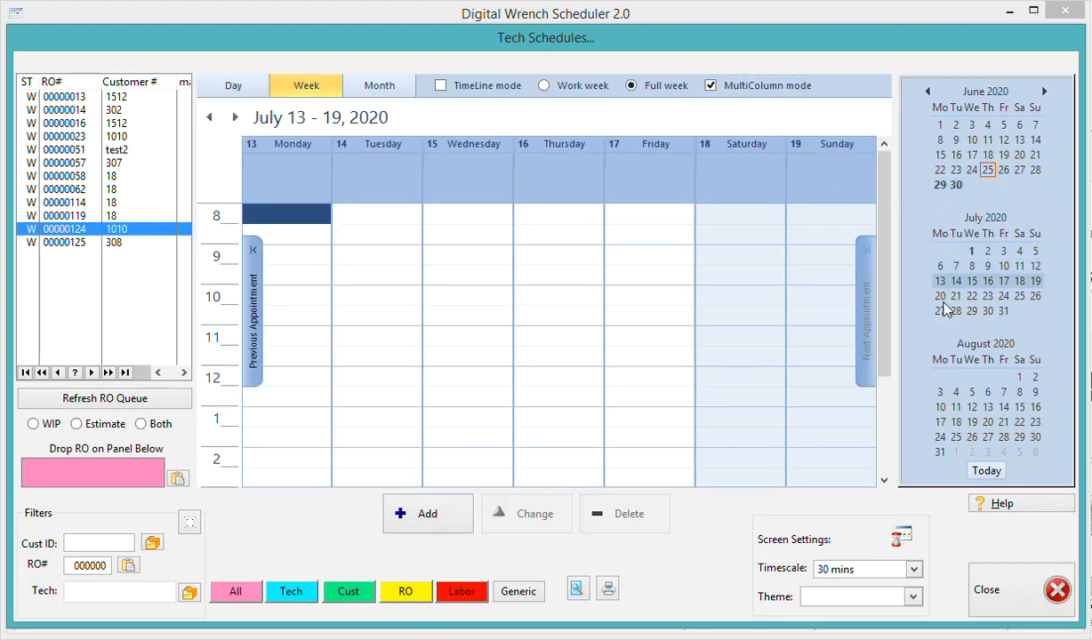
{"action": "left_click", "coordinate": [940, 298]}
{"action": "left_click", "coordinate": [940, 311]}
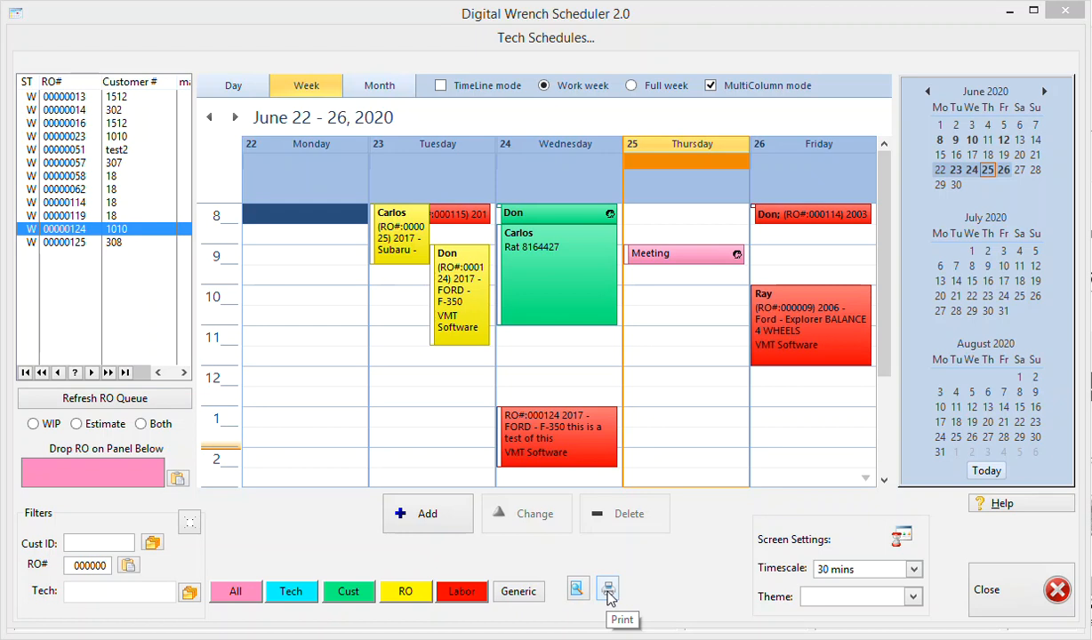
Print the June 22 - 26 work week to CutePDF Writer, review the PDF output and close it.
{"action": "left_click", "coordinate": [609, 591]}
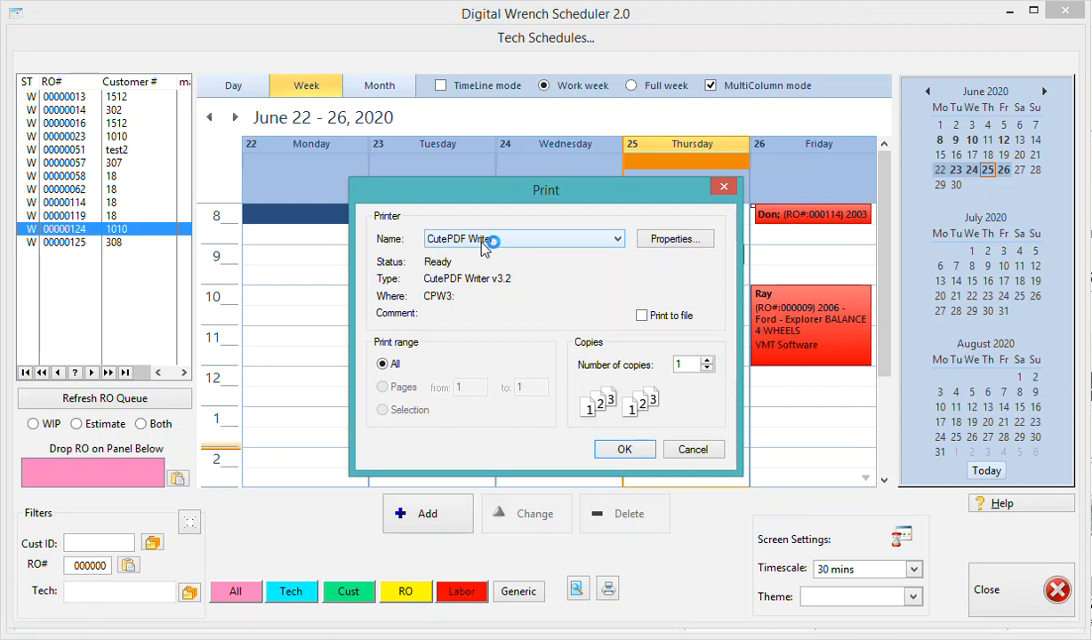
{"action": "left_click", "coordinate": [625, 450]}
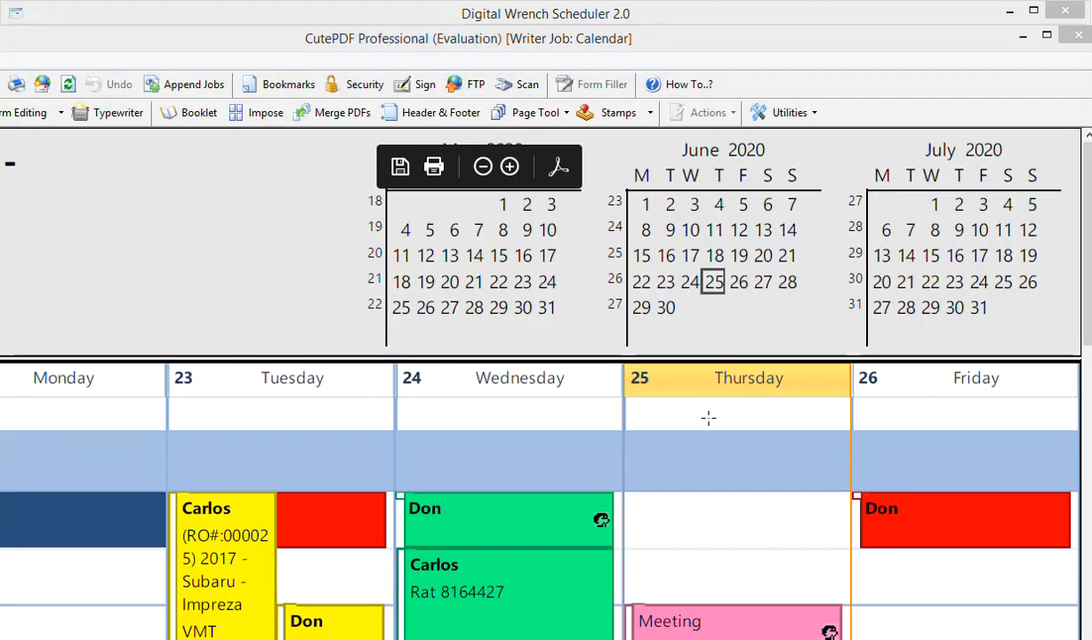
{"action": "left_click_drag", "start_coordinate": [1081, 321], "coordinate": [1083, 74]}
{"action": "left_click", "coordinate": [1078, 35]}
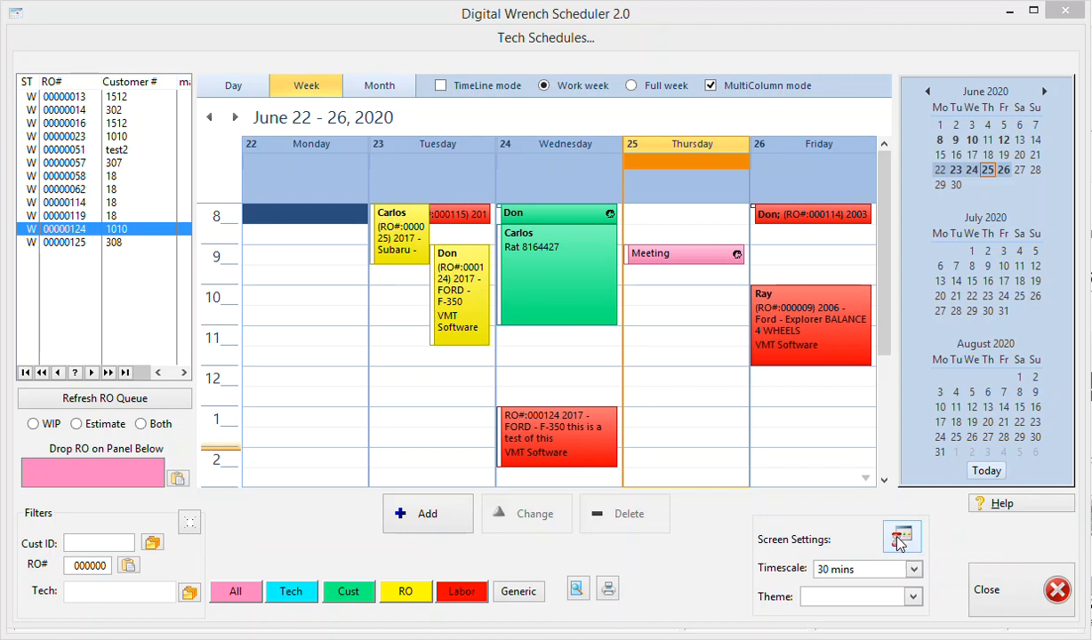
Try the 1 hour timescale, and set the schedule's timescale to 2 hours.
{"action": "left_click", "coordinate": [913, 570]}
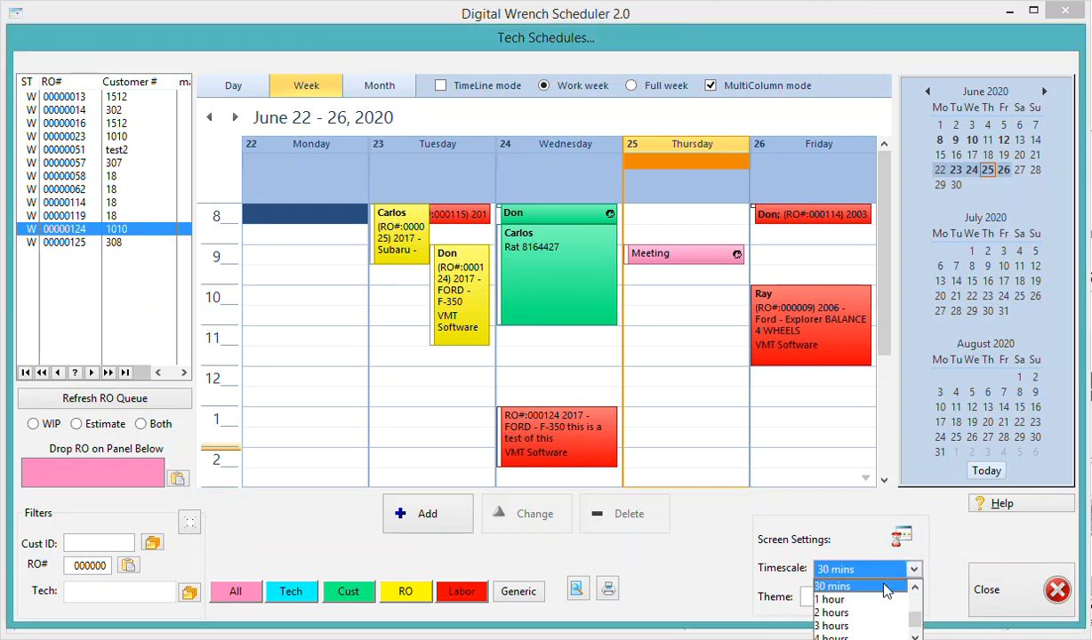
{"action": "left_click", "coordinate": [843, 603]}
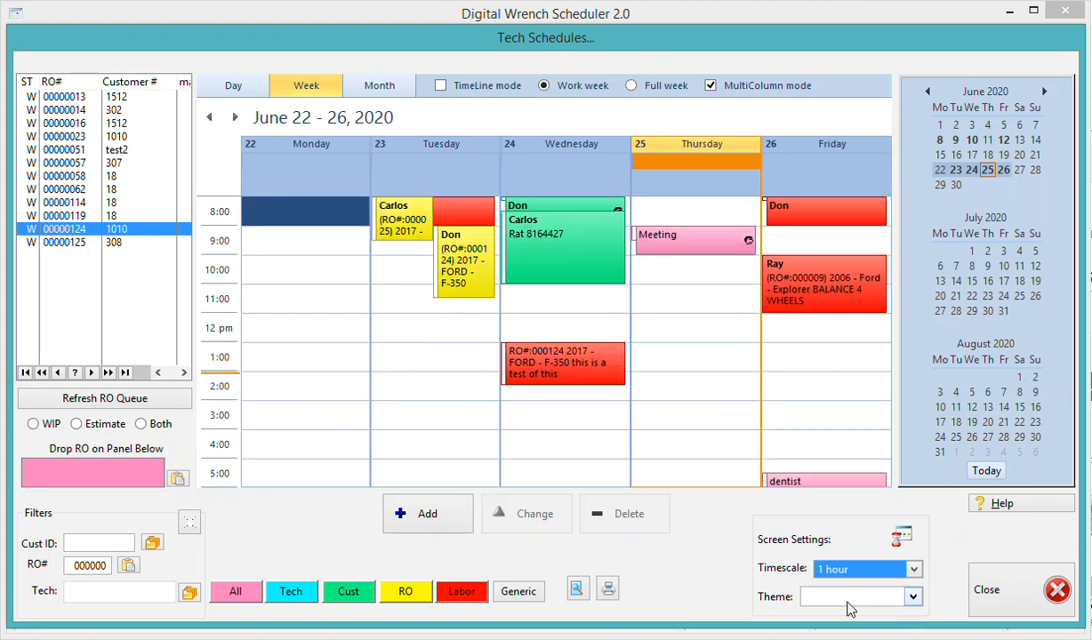
{"action": "left_click", "coordinate": [913, 570]}
{"action": "left_click", "coordinate": [849, 614]}
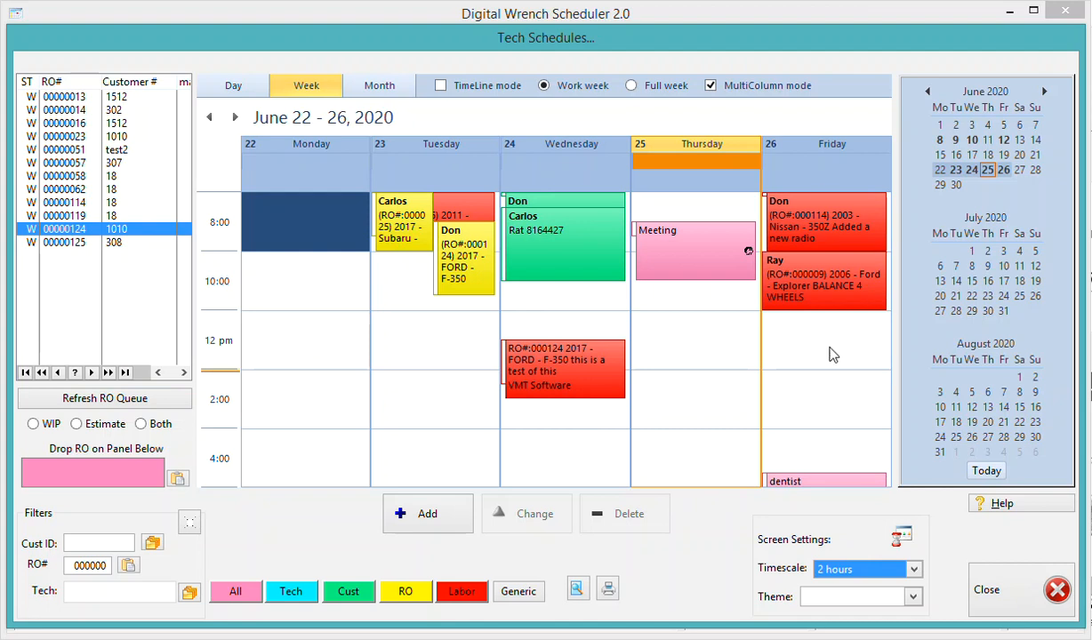
Try the Silver (Office 2010) theme, and set the schedule's theme to Blue (Office 2010).
{"action": "left_click", "coordinate": [913, 597]}
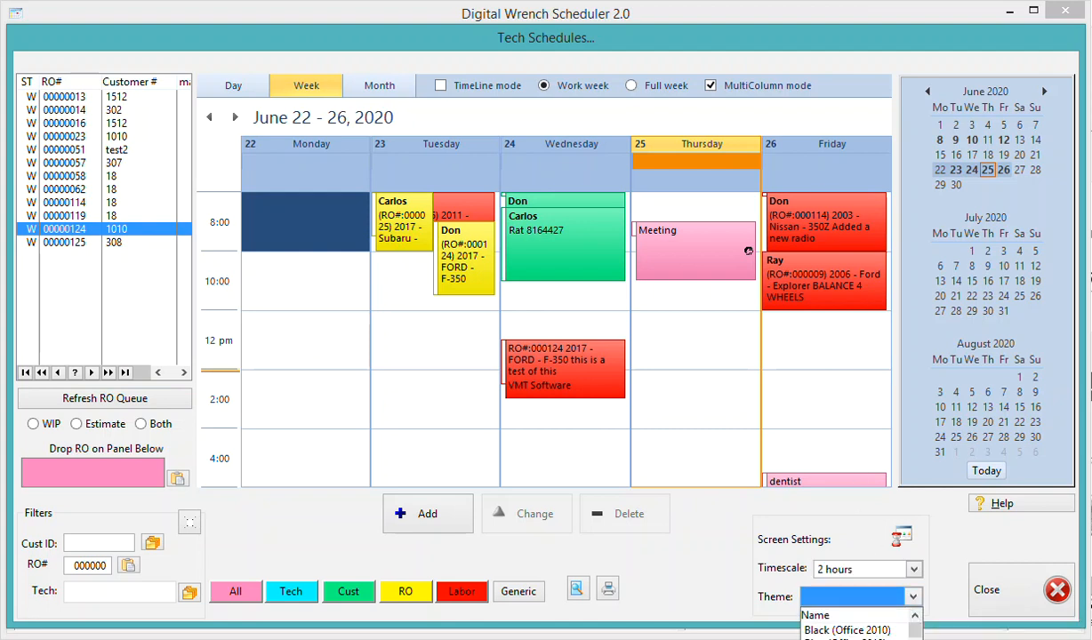
{"action": "left_click", "coordinate": [847, 639]}
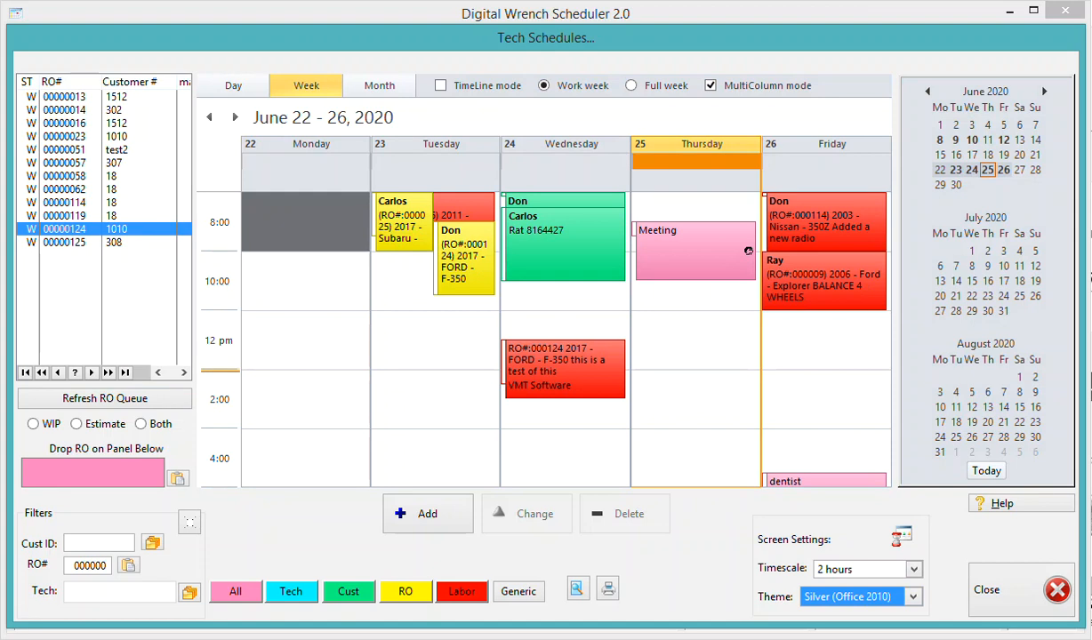
{"action": "left_click", "coordinate": [914, 597]}
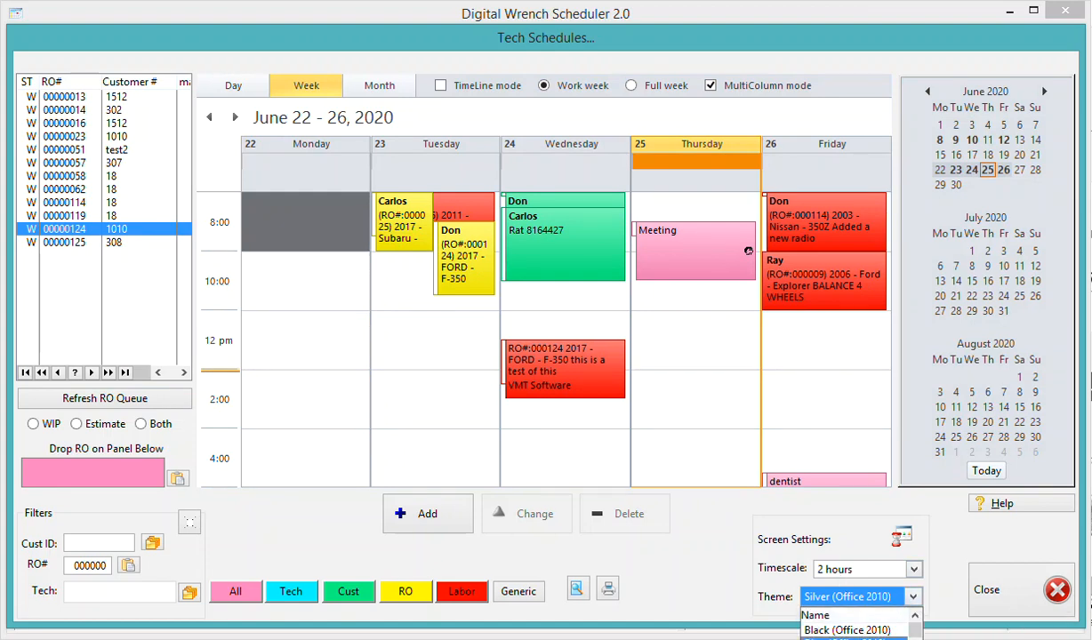
{"action": "left_click", "coordinate": [847, 639]}
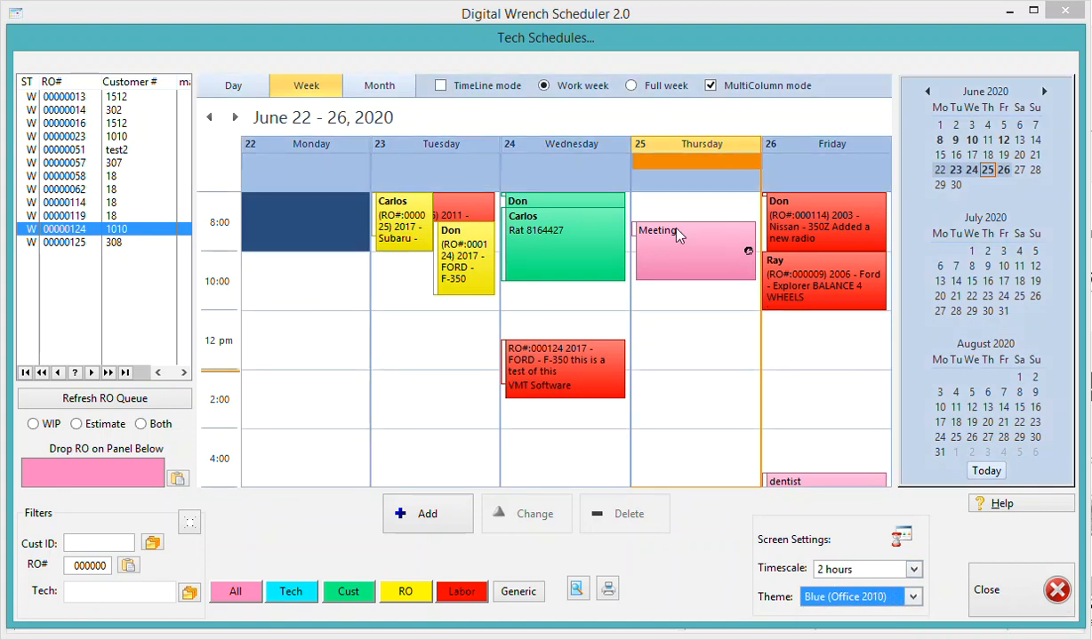
Close the schedule, and turn on Restrict to Working Hrs. and Scroll to Start in the Calendar Settings, saving the changes.
{"action": "left_click", "coordinate": [1011, 601]}
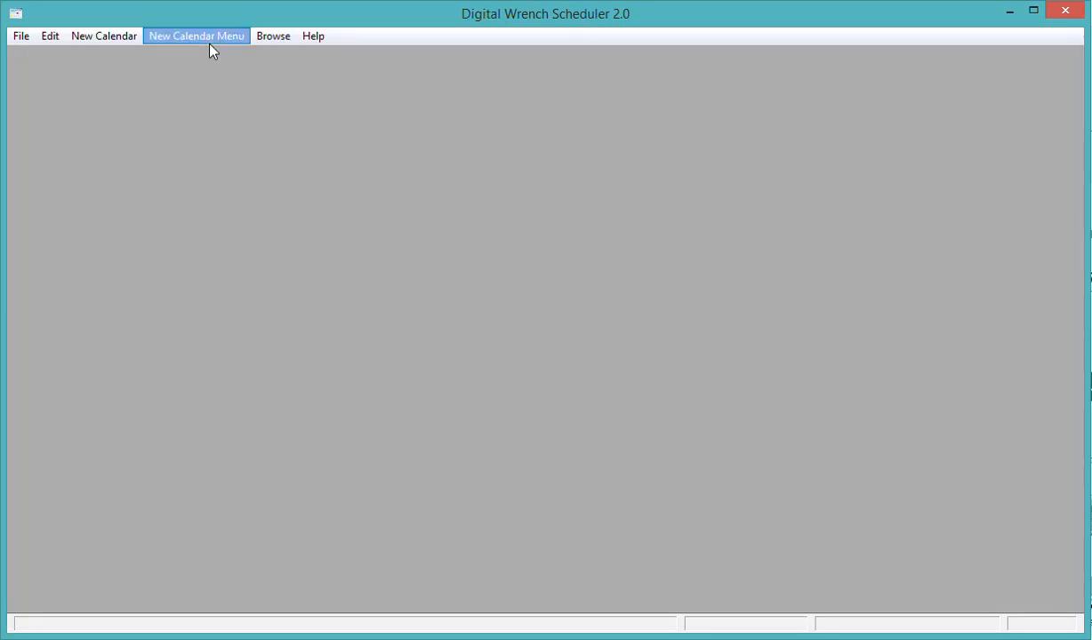
{"action": "left_click", "coordinate": [210, 42]}
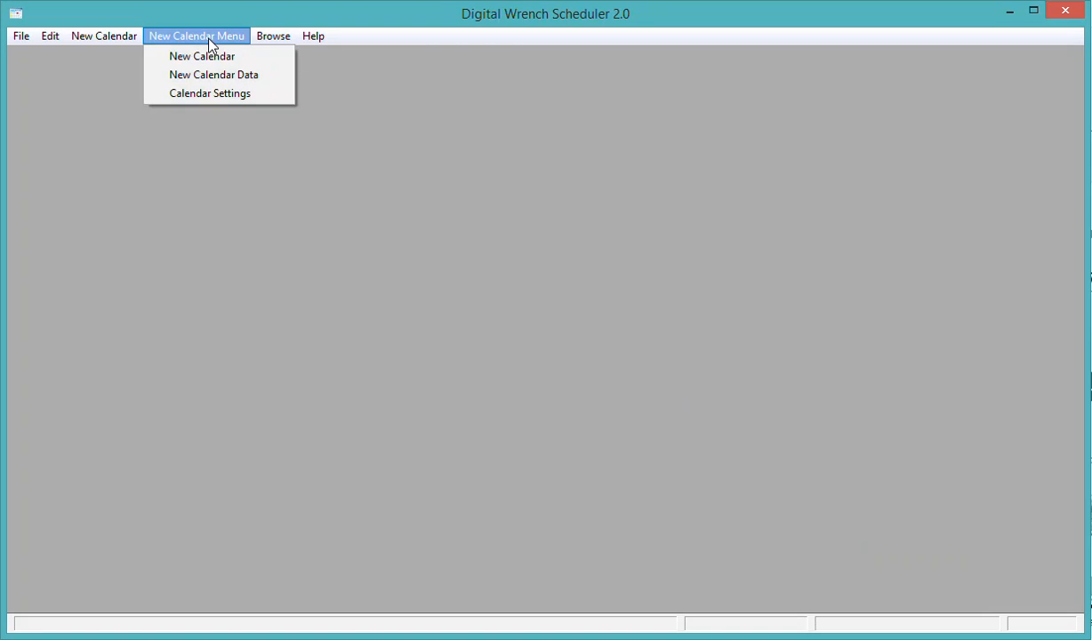
{"action": "left_click", "coordinate": [203, 96]}
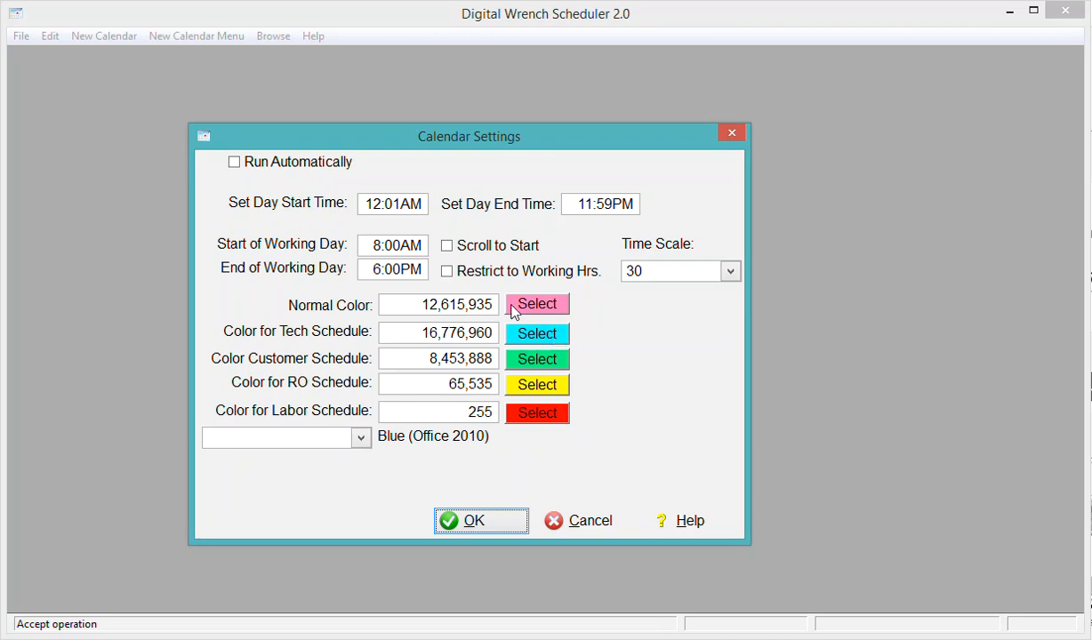
{"action": "left_click", "coordinate": [447, 272]}
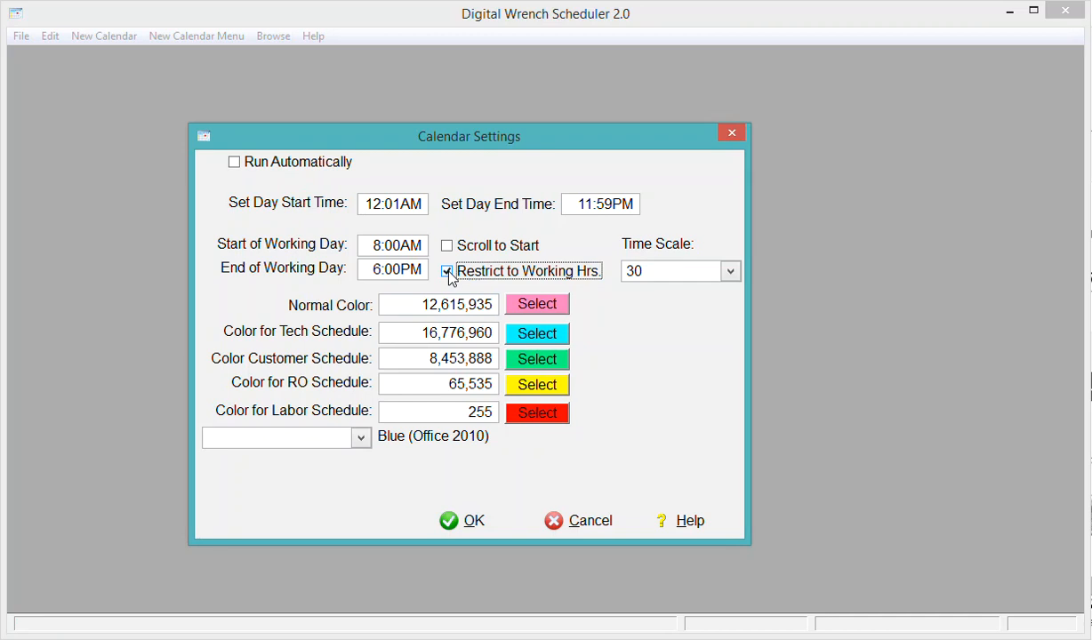
{"action": "left_click", "coordinate": [447, 247]}
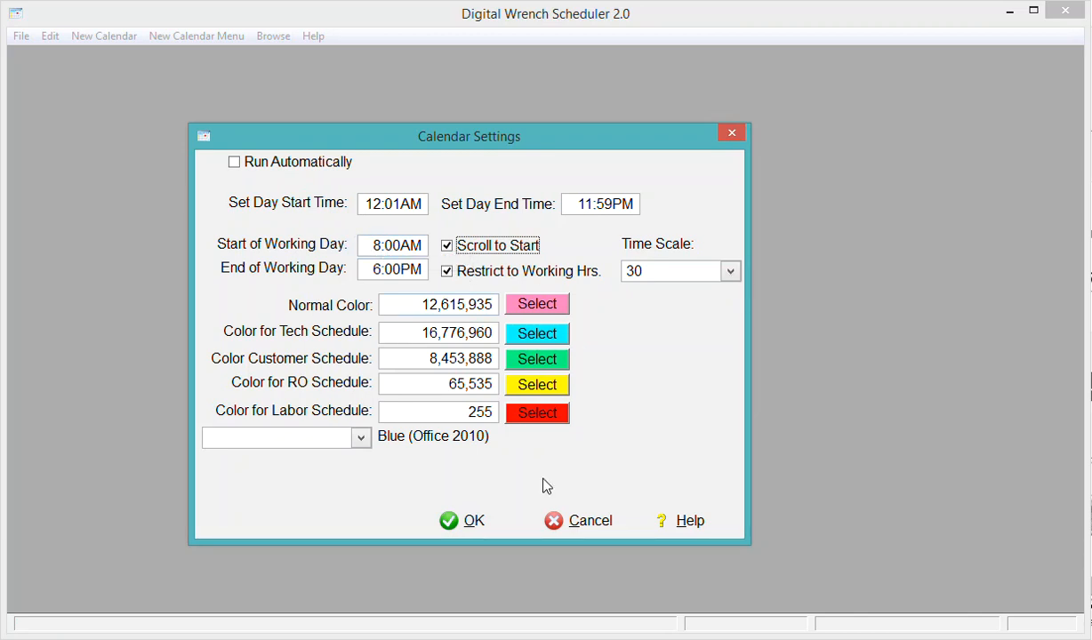
{"action": "left_click", "coordinate": [477, 520]}
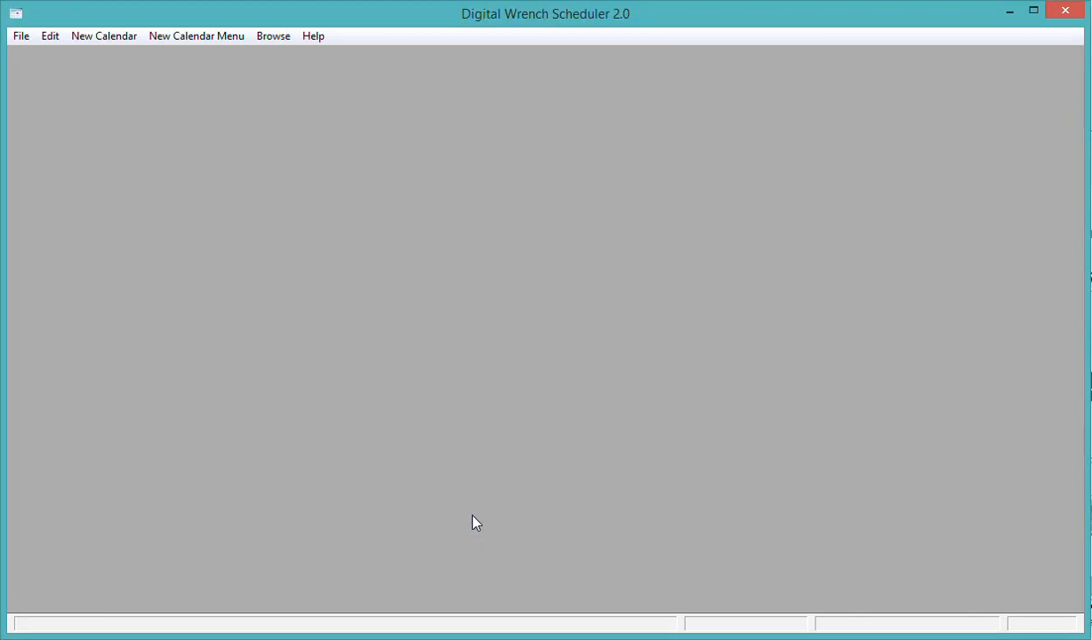
Reopen the new calendar and check the range of hours in the June 22 - 26 work week.
{"action": "left_click", "coordinate": [194, 36]}
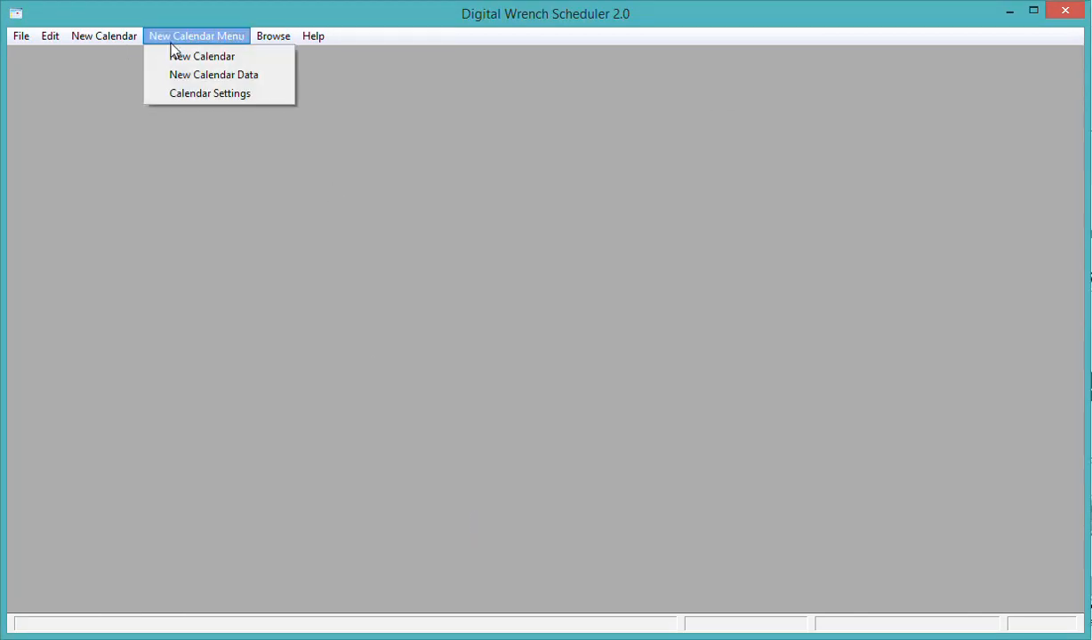
{"action": "left_click", "coordinate": [173, 56]}
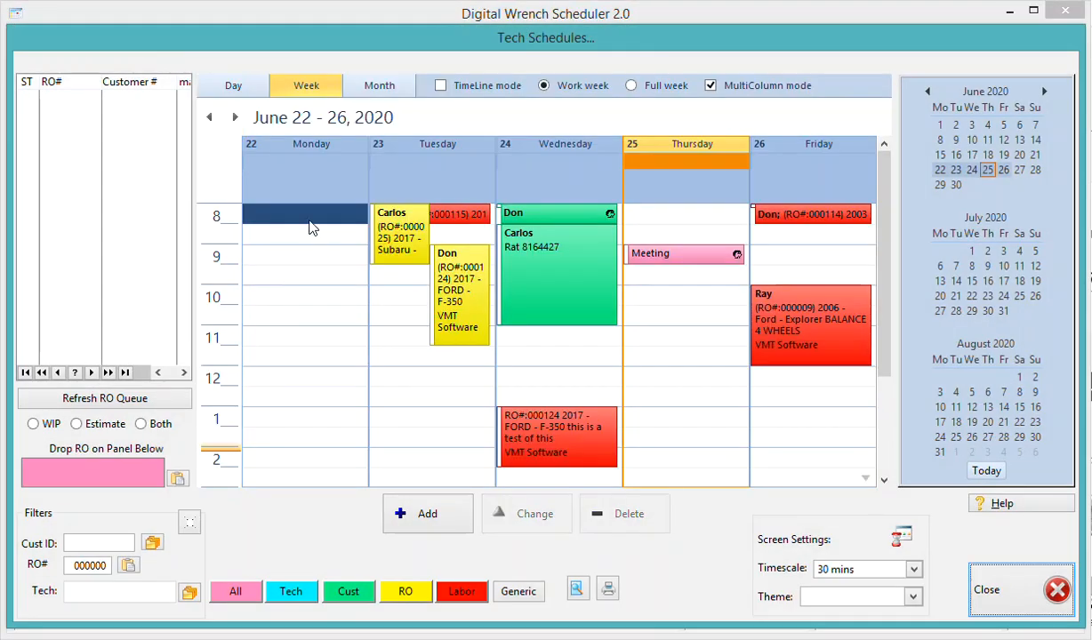
{"action": "mouse_move", "coordinate": [882, 341]}
{"action": "left_mouse_down"}
{"action": "mouse_move", "coordinate": [882, 446]}
{"action": "mouse_move", "coordinate": [883, 338]}
{"action": "left_mouse_up"}
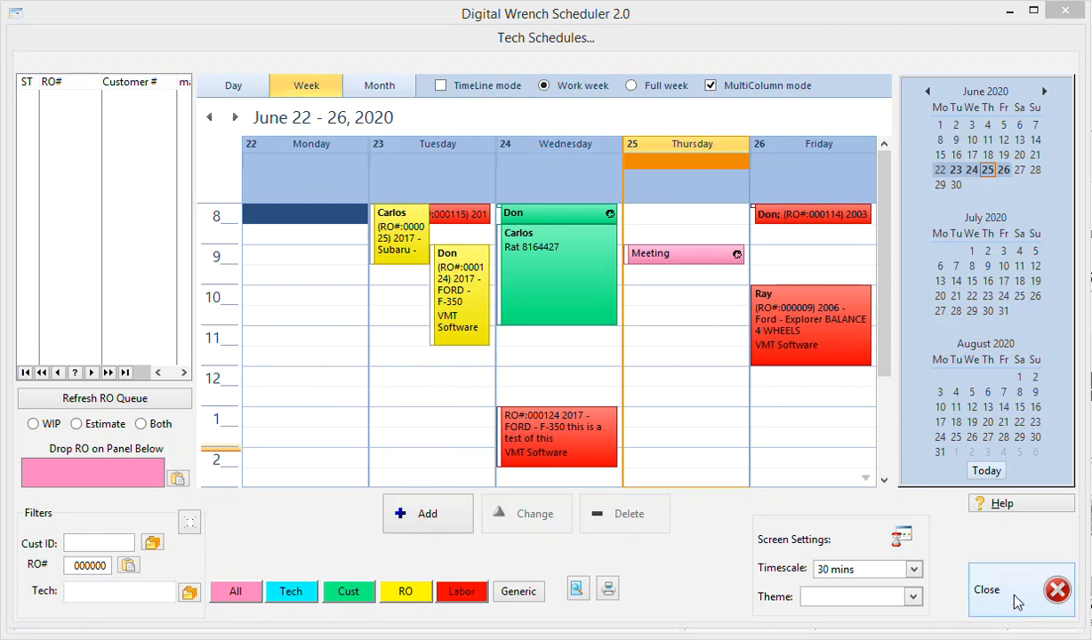
Open the schedule's help and read through the Scheduler topic, including the Drag and Drop Panel and RO Queue sections.
{"action": "left_click", "coordinate": [997, 503]}
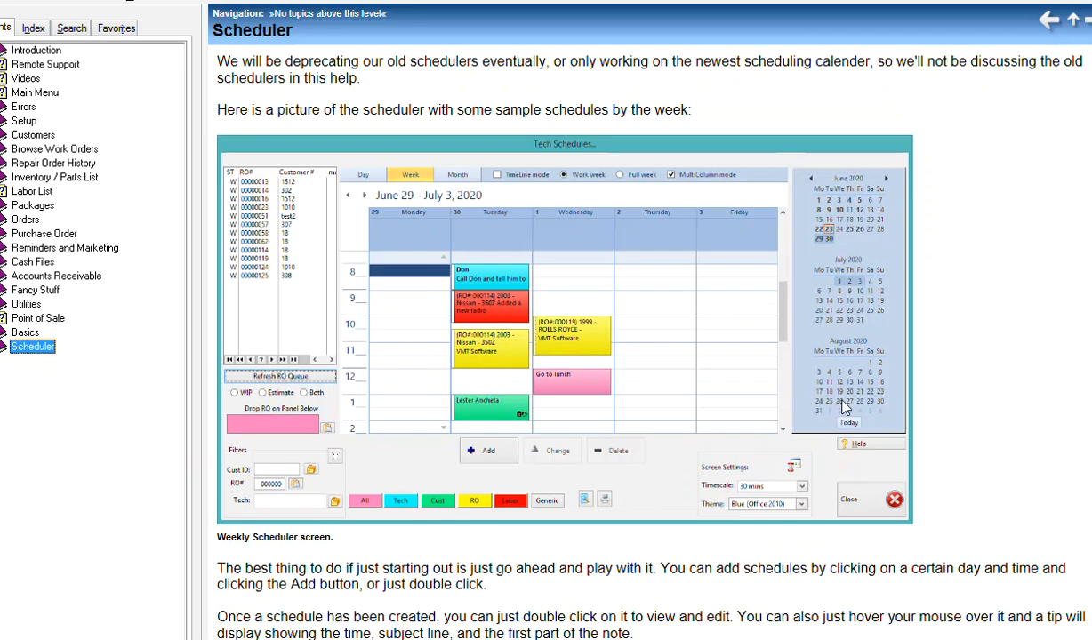
{"action": "left_click", "coordinate": [1022, 228]}
{"action": "scroll", "coordinate": [1022, 228], "scroll_direction": "down", "scroll_amount": 5}
{"action": "scroll", "coordinate": [1090, 562], "scroll_direction": "down", "scroll_amount": 20}
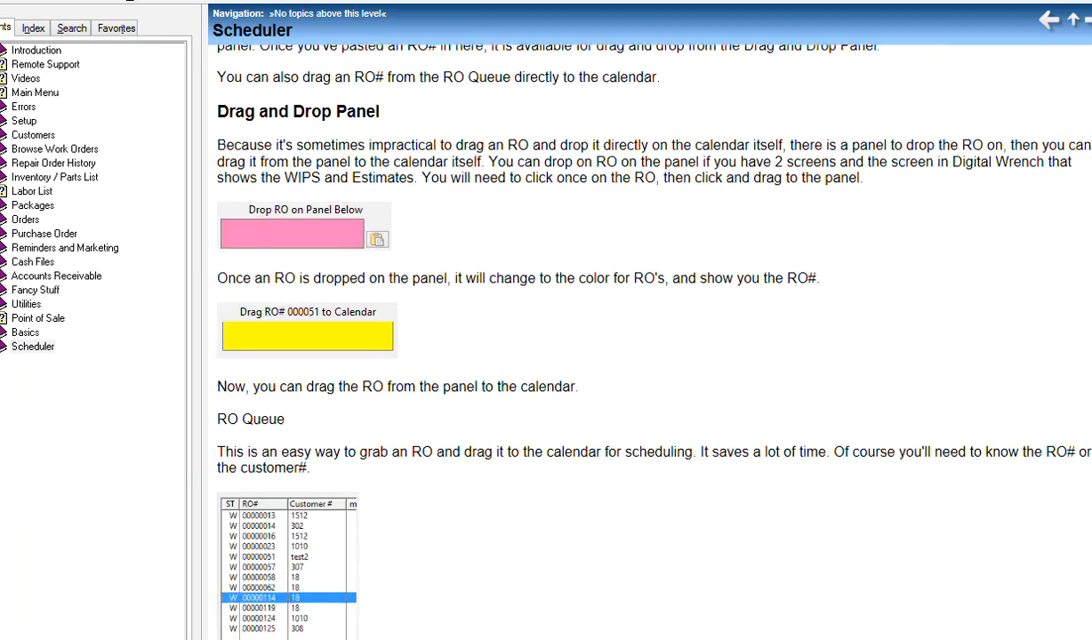
{"action": "scroll", "coordinate": [1090, 562], "scroll_direction": "down", "scroll_amount": 4}
{"action": "left_click_drag", "start_coordinate": [1088, 610], "coordinate": [1086, 166]}
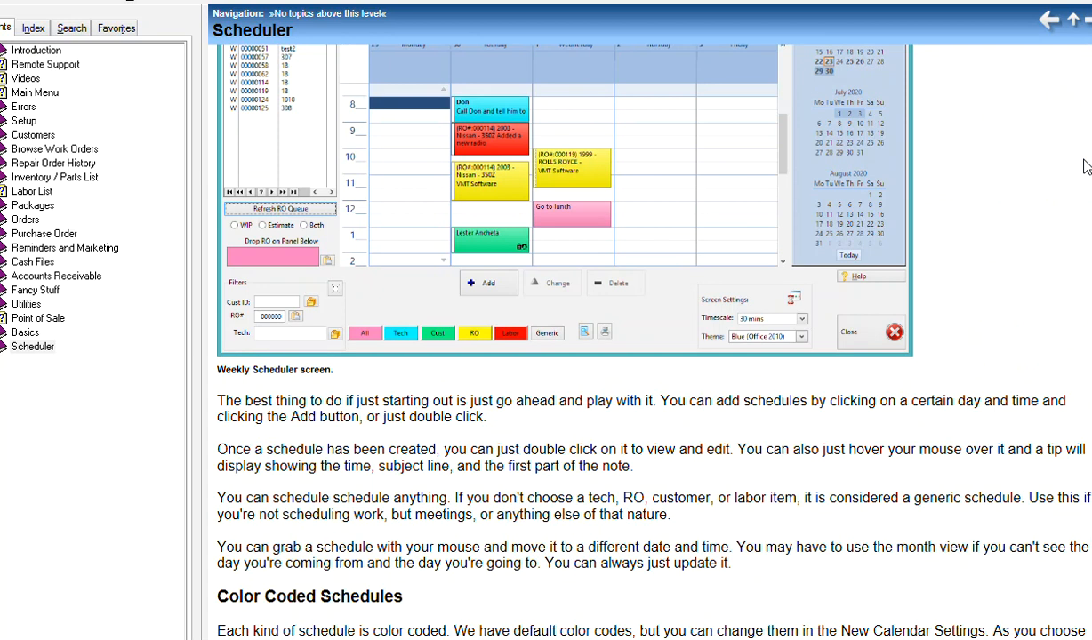